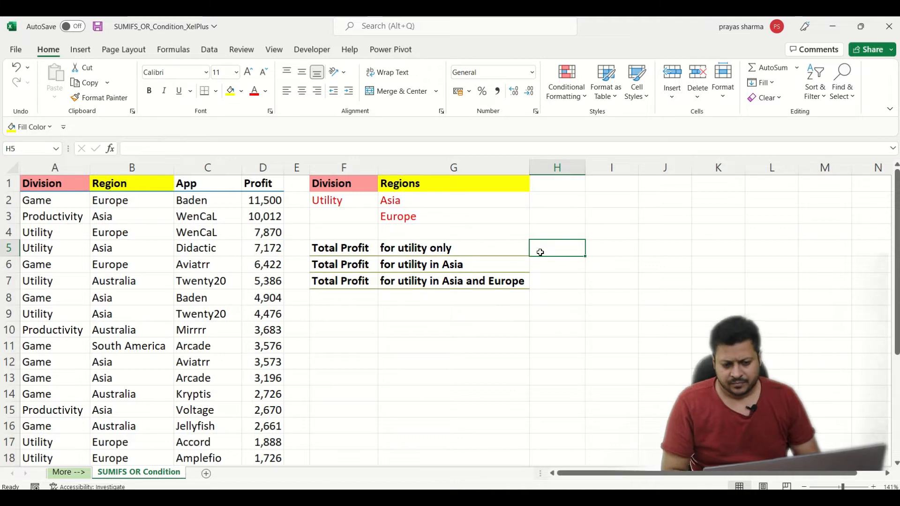
key(Left)
key(Right)
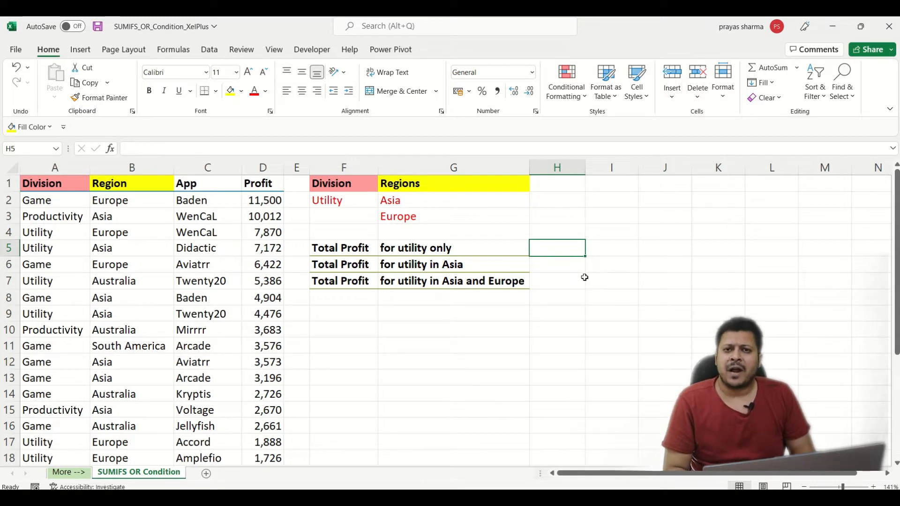
key(Right)
key(Left)
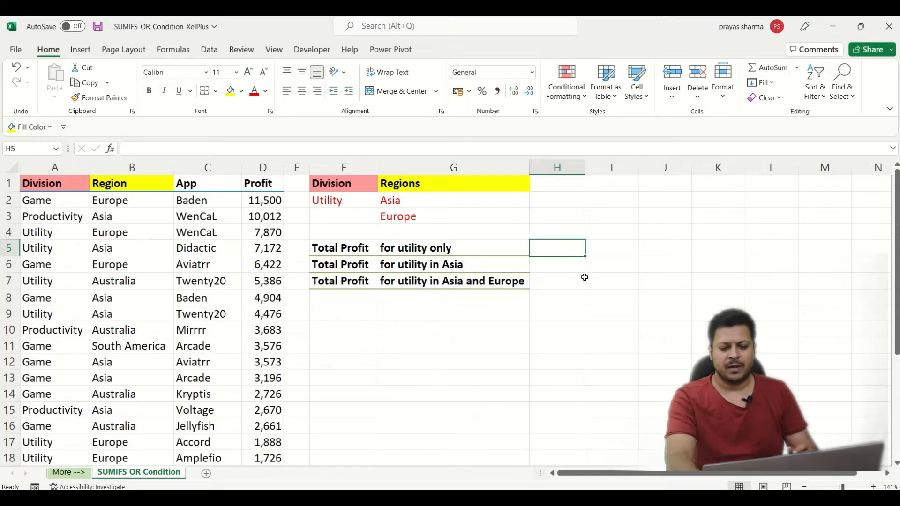
key(Right)
key(Left)
key(Left)
key(Right)
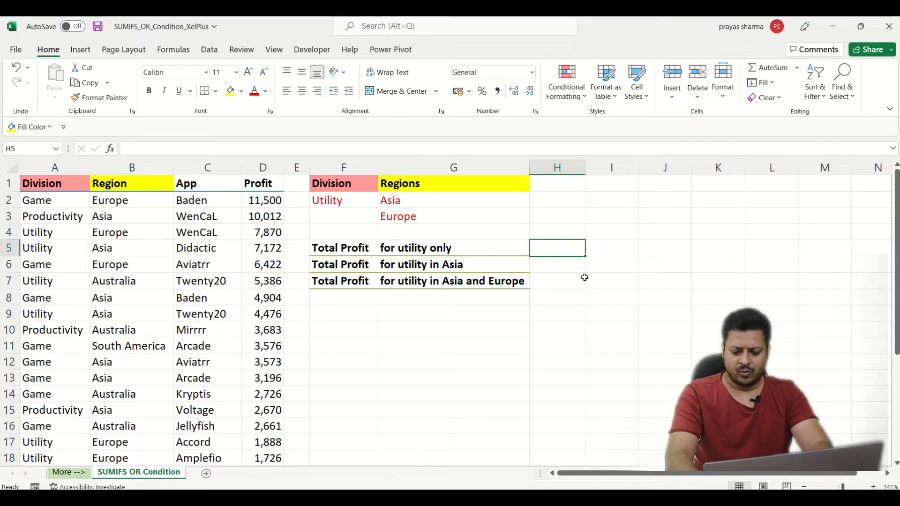
key(Right)
key(Left)
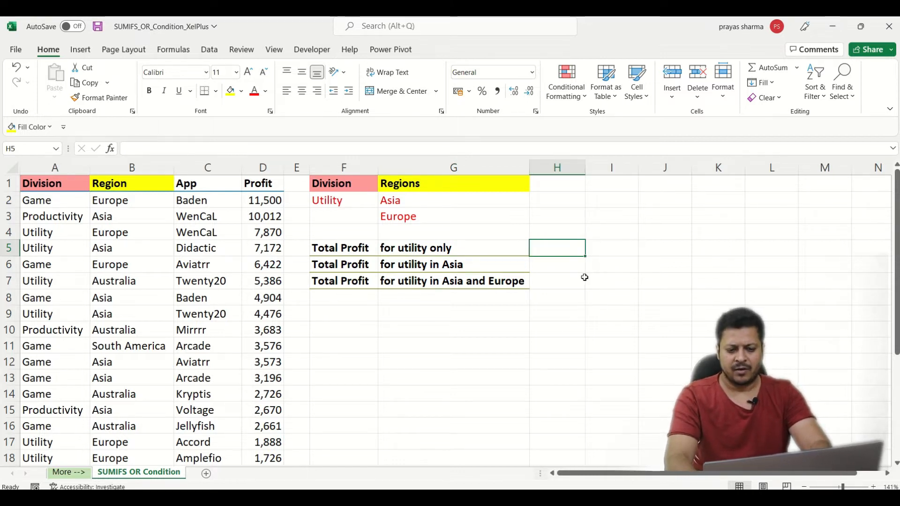
key(Right)
key(Left)
key(Right)
key(Left)
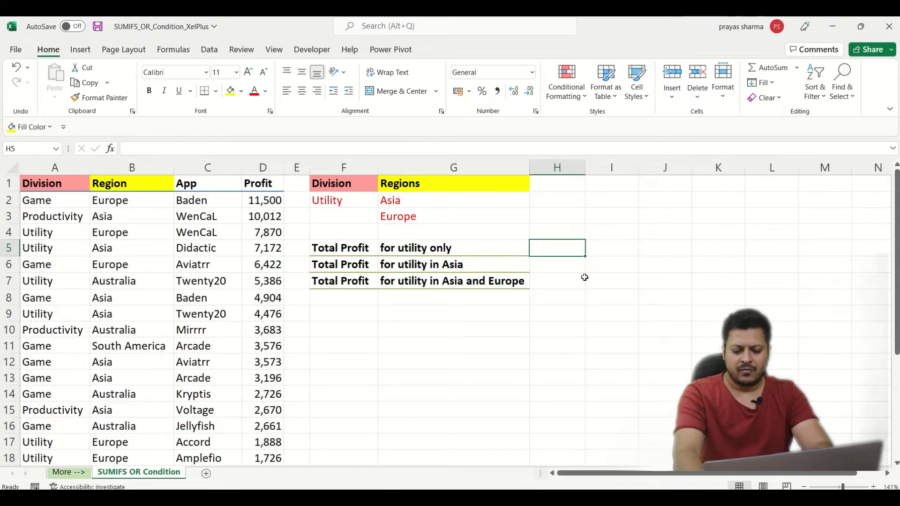
Step: Start a SUMIF formula in H5 with the Division column A2:A28 as the criteria range
text(=)
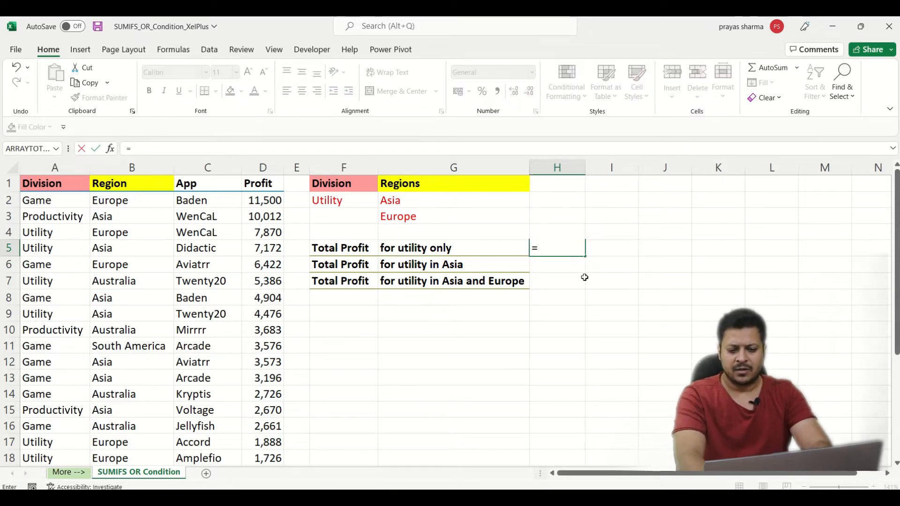
text(sumif)
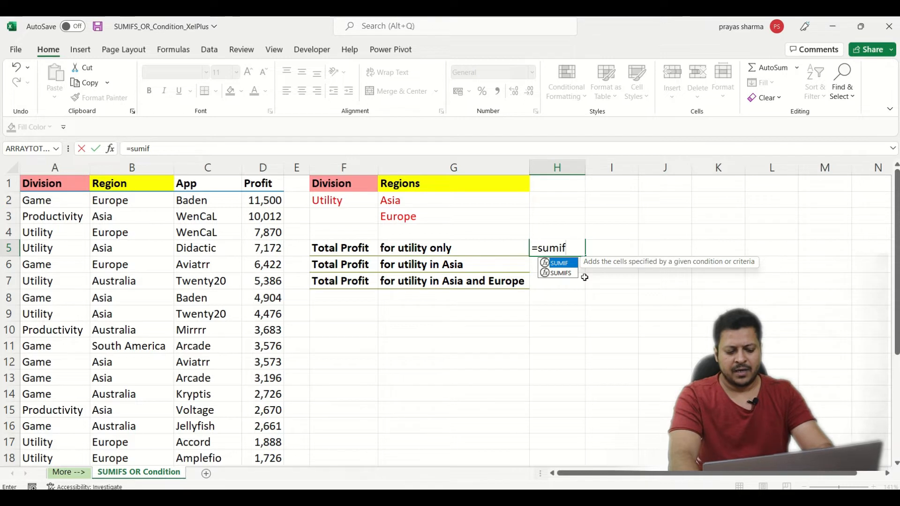
key(Tab)
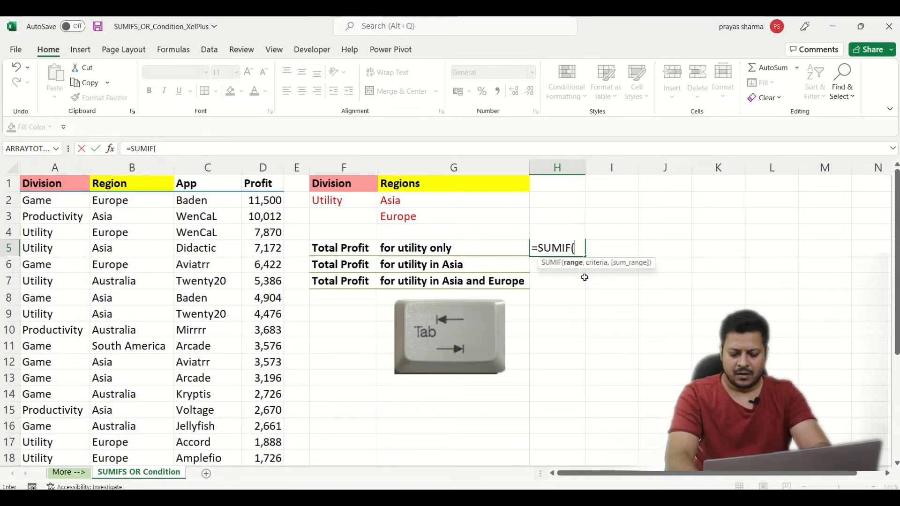
key(Left)
key(Left)
key(Left)
key(Left)
key(Right)
key(Right)
key(Left)
key(Left)
key(Left)
key(Left)
key(Left)
key(Right)
key(Left)
key(Right)
key(Left)
key(Up)
key(Up)
key(Up)
key(shift+Down)
key(shift+Down)
key(shift+Down)
key(shift+Down)
key(shift+Down)
key(shift+Down)
key(shift+Down)
key(shift+Down)
key(shift+Down)
key(shift+Down)
key(shift+Down)
key(shift+Down)
key(shift+Down)
key(shift+Down)
key(shift+Down)
key(shift+Down)
key(shift+Down)
key(shift+Down)
key(shift+Down)
key(shift+Down)
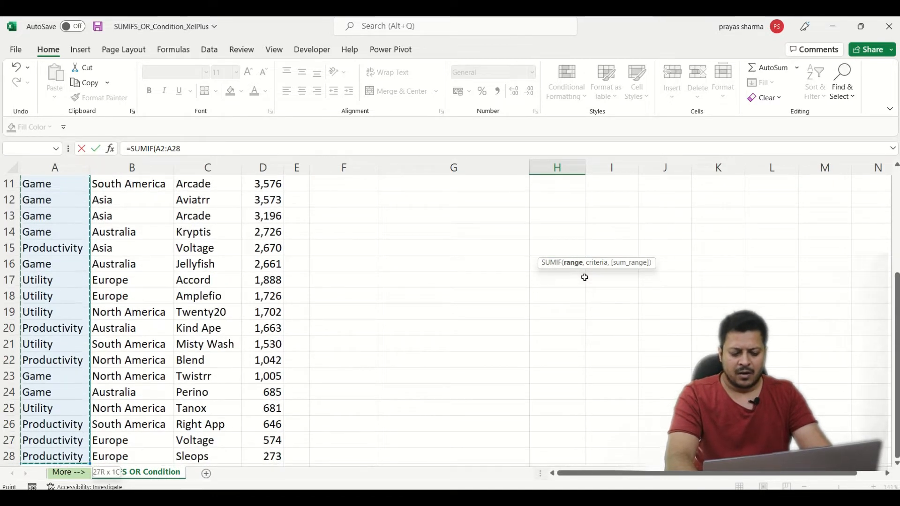
scroll(584, 277, up, 2)
scroll(584, 278, up, 1)
text(,)
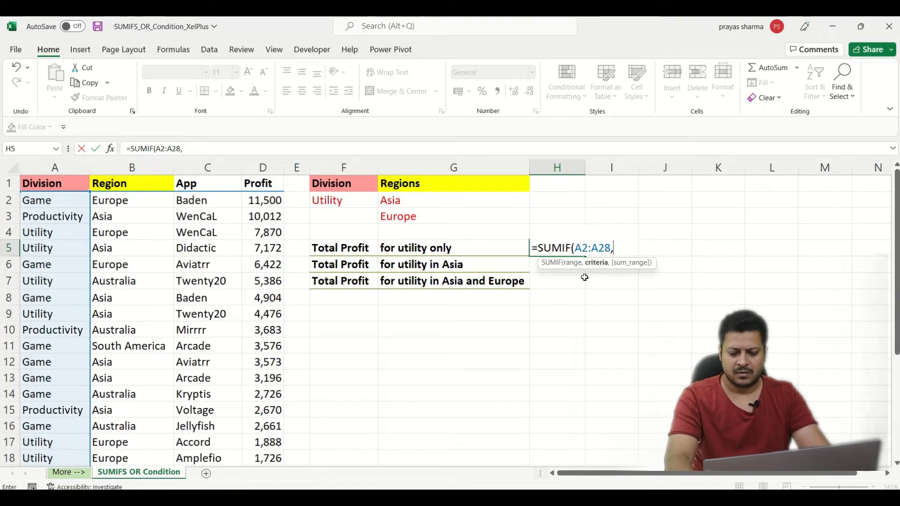
Step: Set the SUMIF criteria argument to cell F2, which holds the Utility division
key(Right)
key(Right)
key(Left)
key(Left)
key(Left)
key(Left)
key(Left)
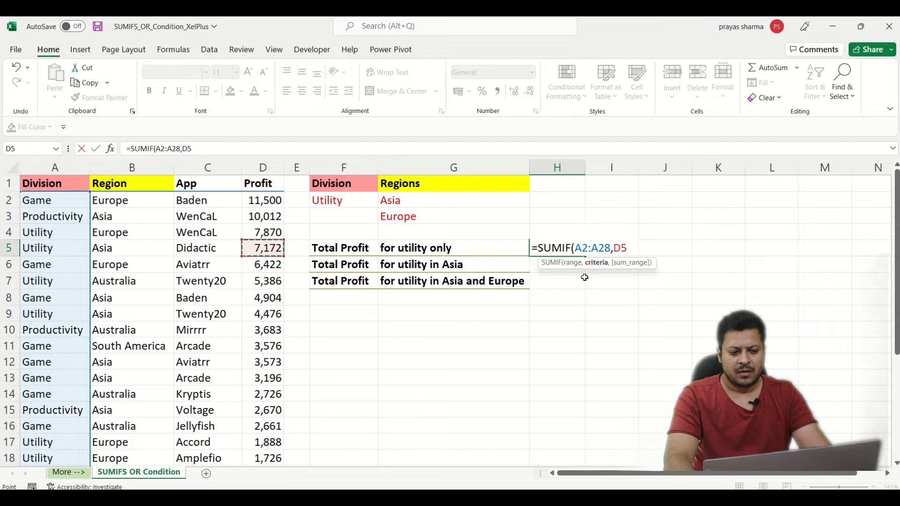
key(Left)
key(Left)
key(Up)
key(Up)
key(Right)
key(Right)
key(Right)
key(Right)
key(Up)
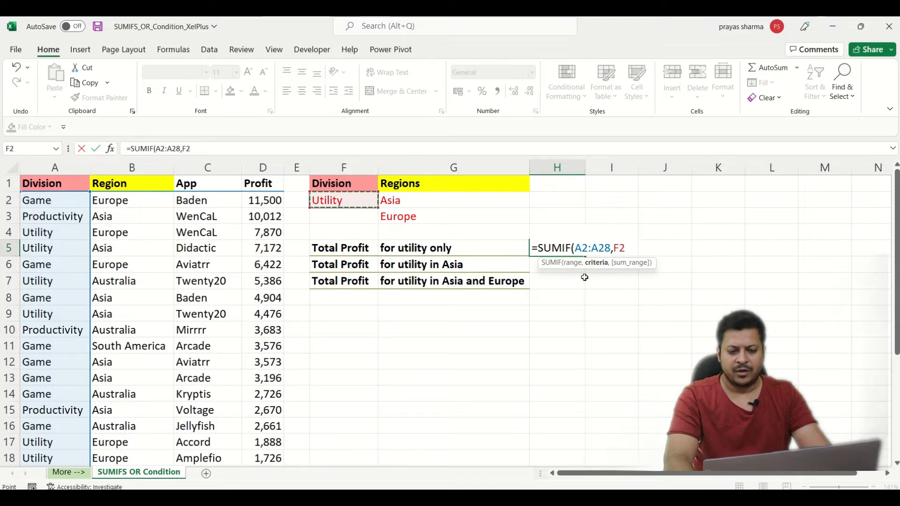
Step: Add the Profit column D2:D28 as the sum range and complete the formula =SUMIF(A2:A28,F2,D2:D28)
text(,)
key(Left)
key(Left)
key(Left)
key(Left)
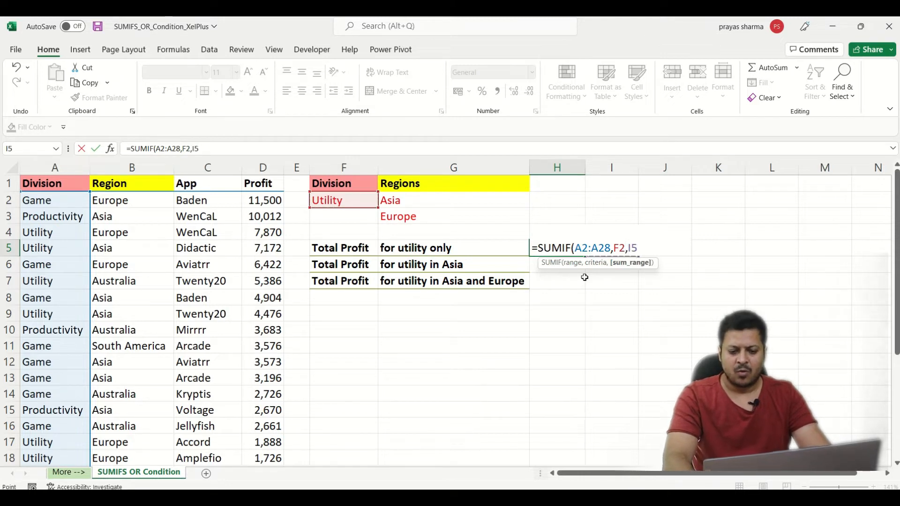
key(Right)
key(Left)
key(Up)
key(Up)
key(Up)
key(Down)
key(Up)
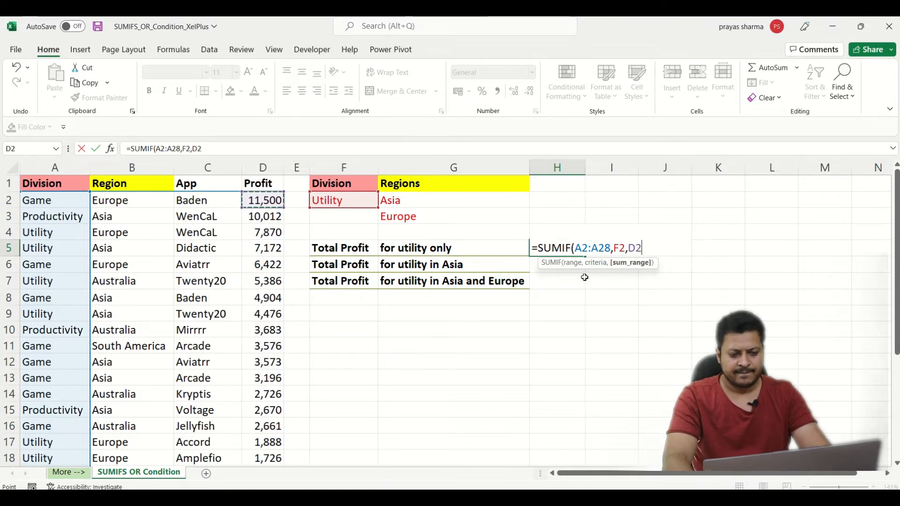
key(ctrl+shift+Down)
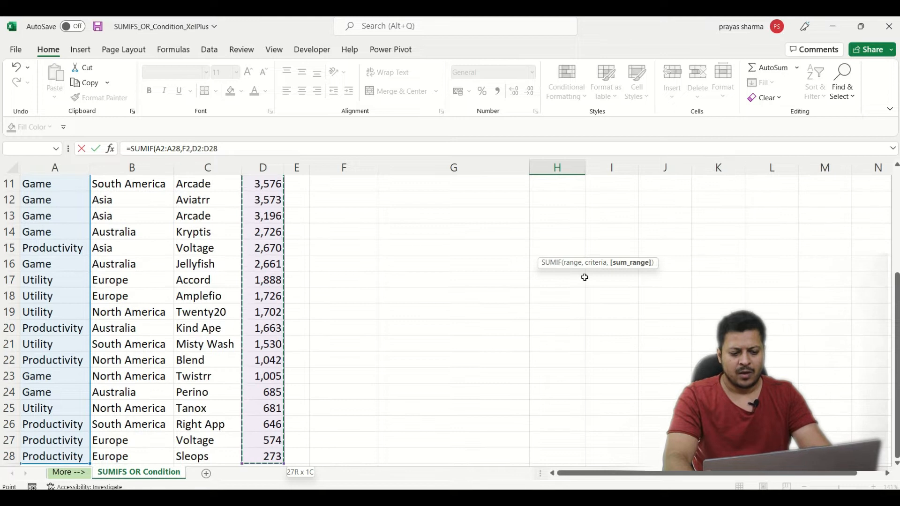
scroll(584, 277, up, 4)
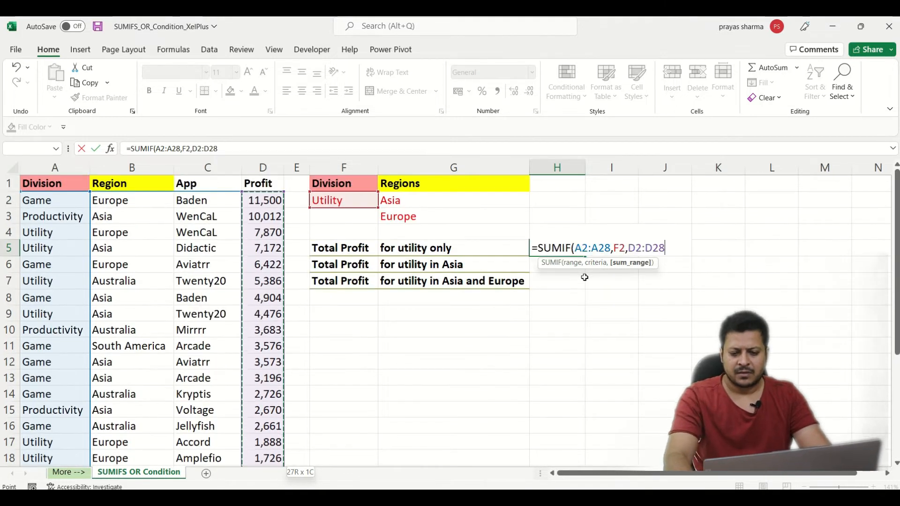
text())
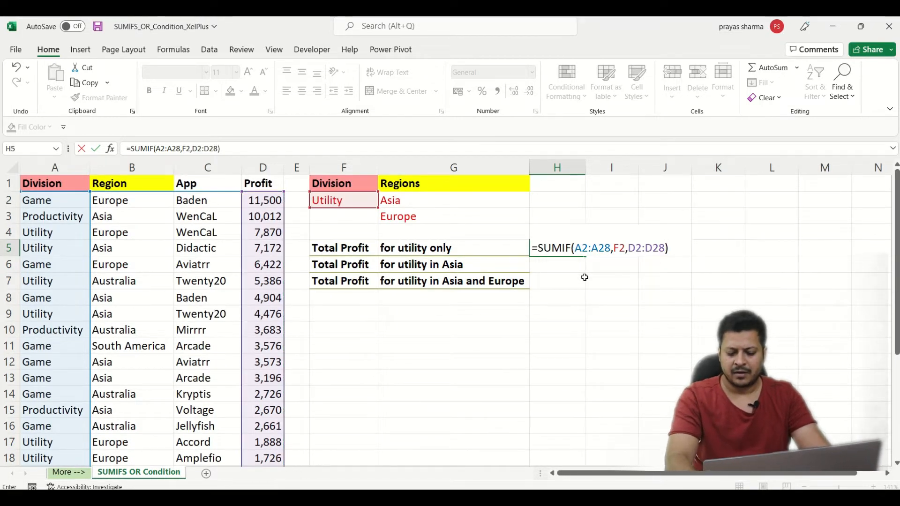
key(Return)
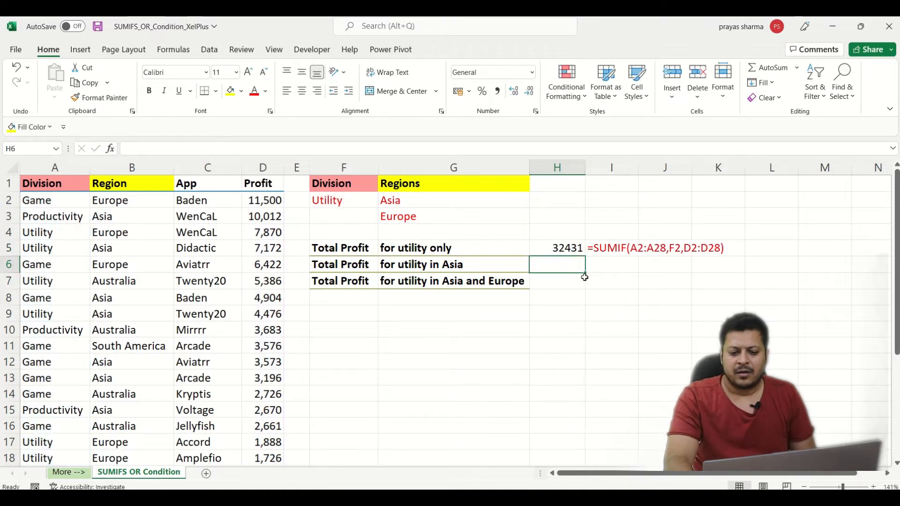
key(Up)
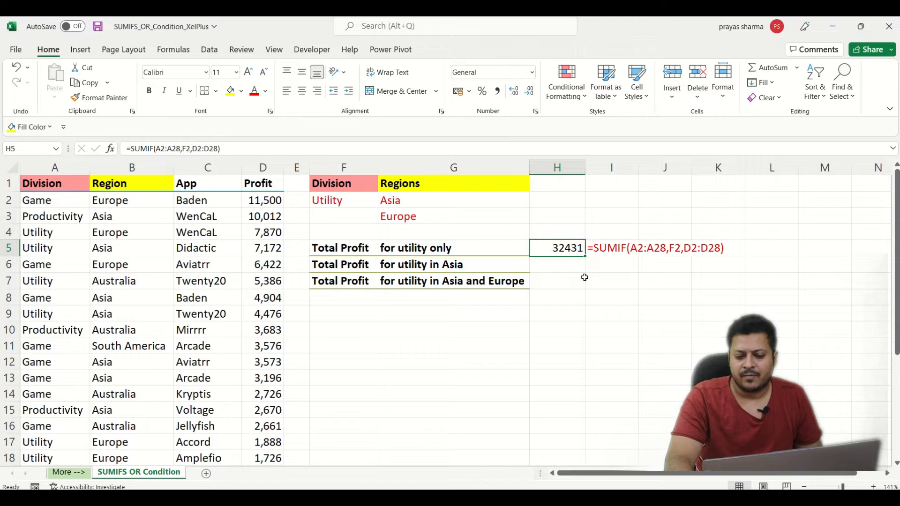
key(Left)
key(Right)
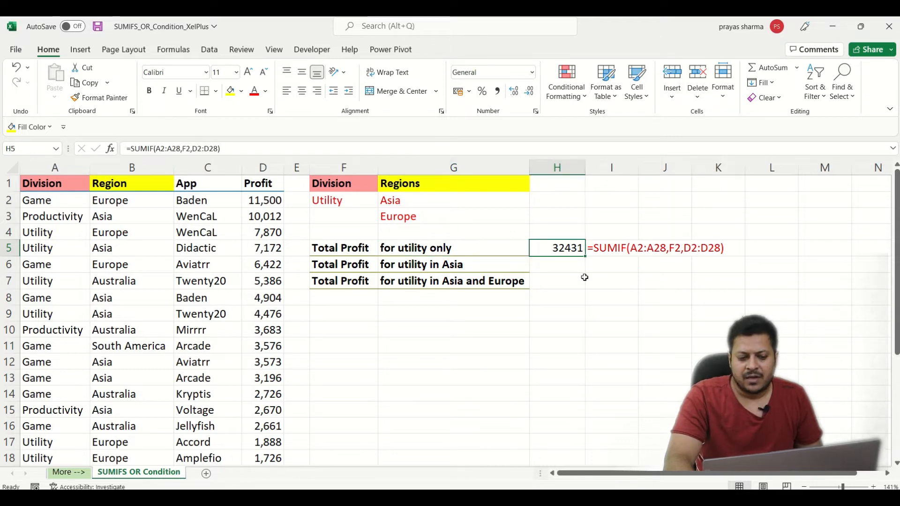
key(Left)
key(Left)
key(Left)
key(Right)
key(Right)
key(Right)
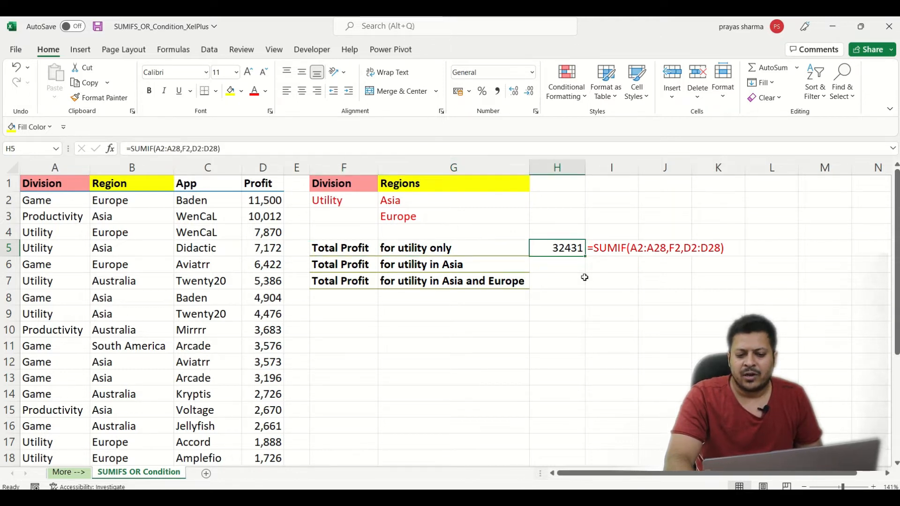
Step: Turn on filtering for the data table in columns A to D
key(Left)
key(Left)
key(Left)
key(Left)
key(Left)
key(Left)
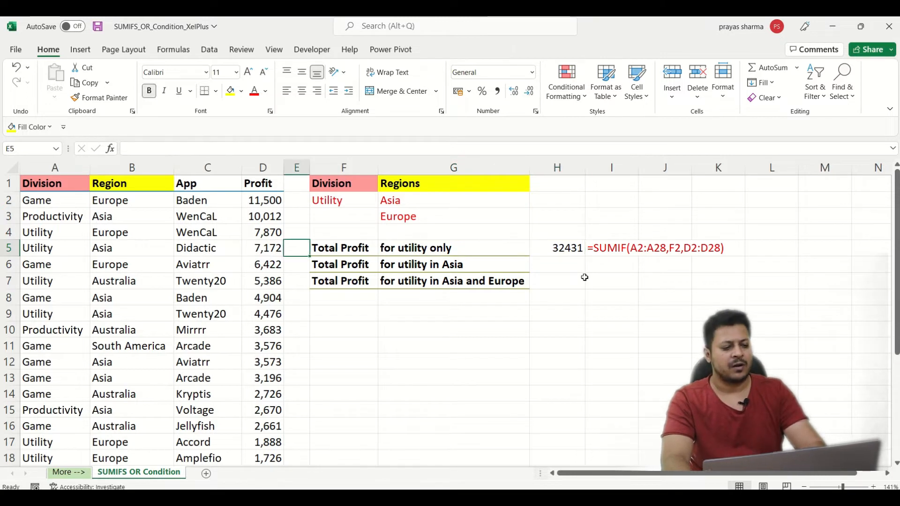
key(Left)
key(Up)
key(Right)
key(Left)
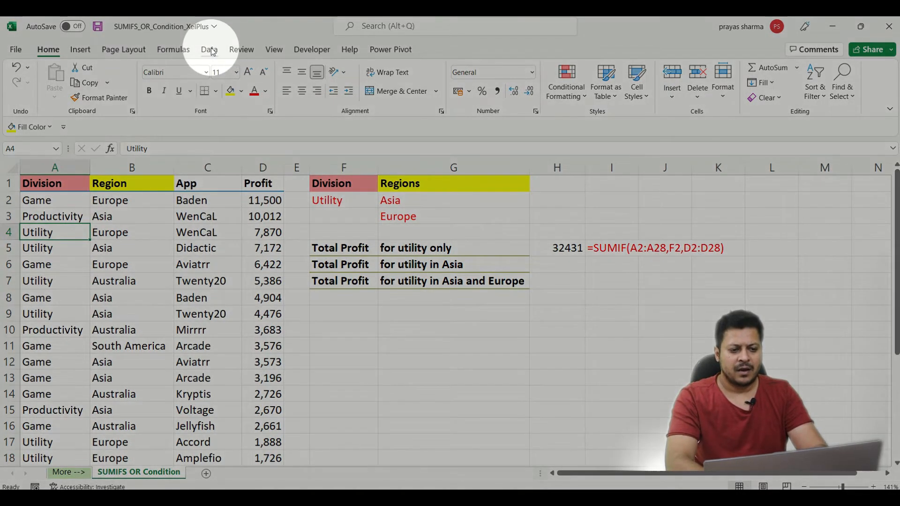
click(209, 49)
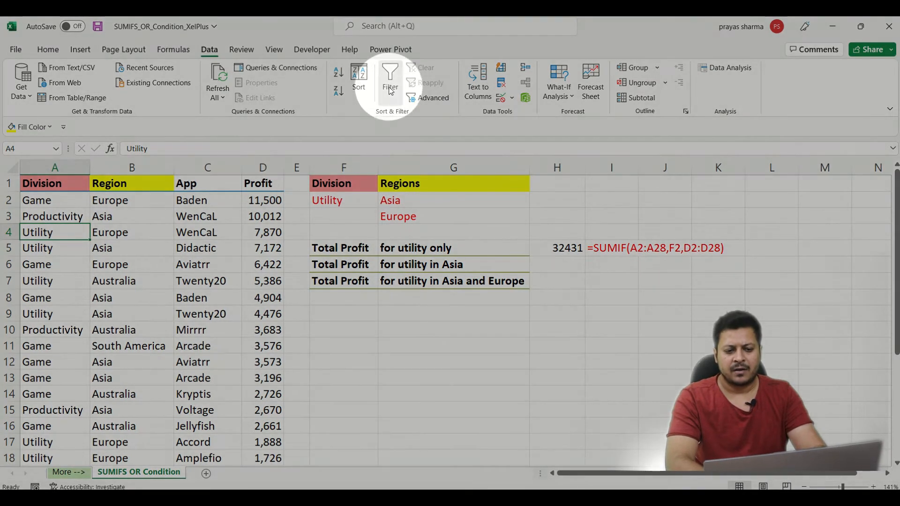
click(390, 90)
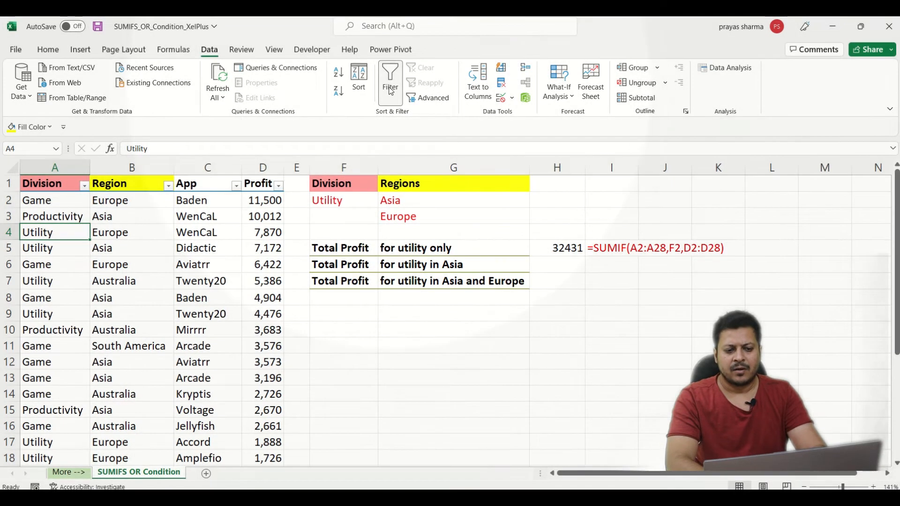
Step: Filter the Division column to show only Utility rows
click(83, 186)
key(Down)
key(Down)
key(Down)
key(Down)
key(Down)
key(Down)
key(space)
key(Down)
key(Down)
key(Down)
key(space)
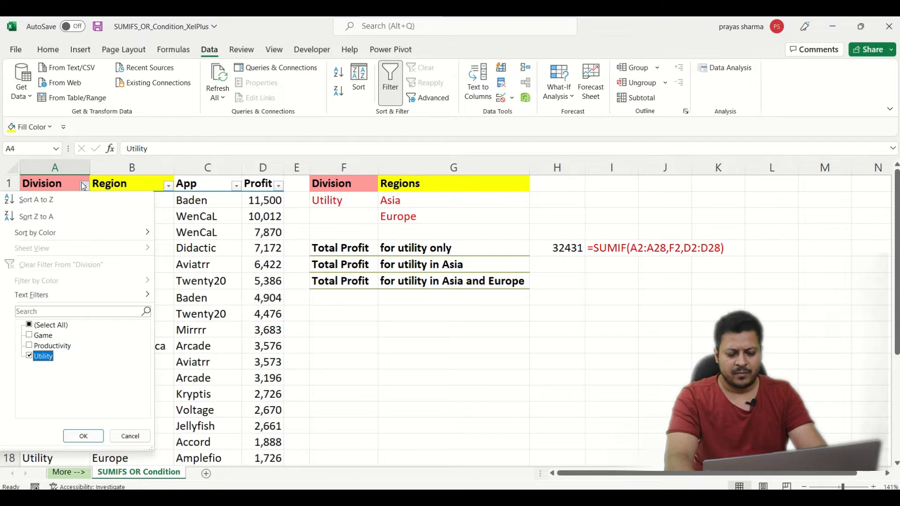
key(Return)
Step: Select the filtered Profit values in D4:D25 to check their sum against the total in H5
key(Right)
key(Right)
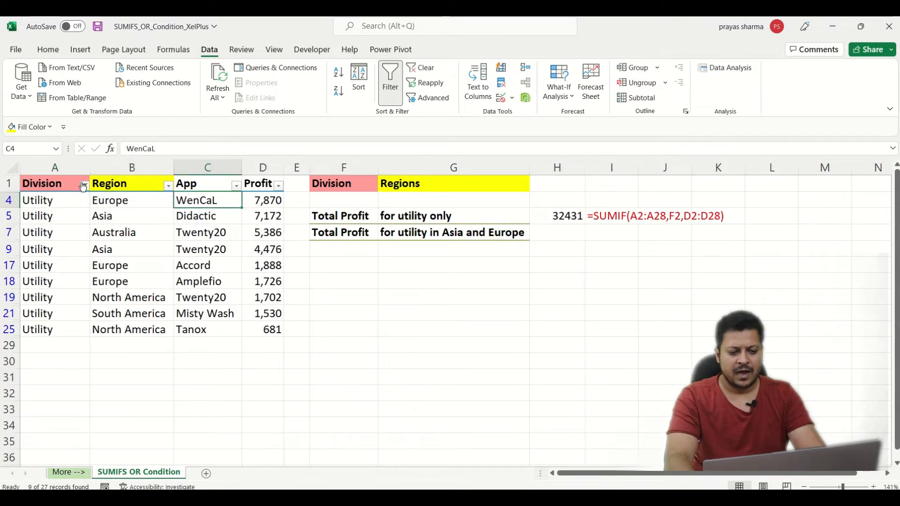
key(Right)
key(ctrl+shift+Down)
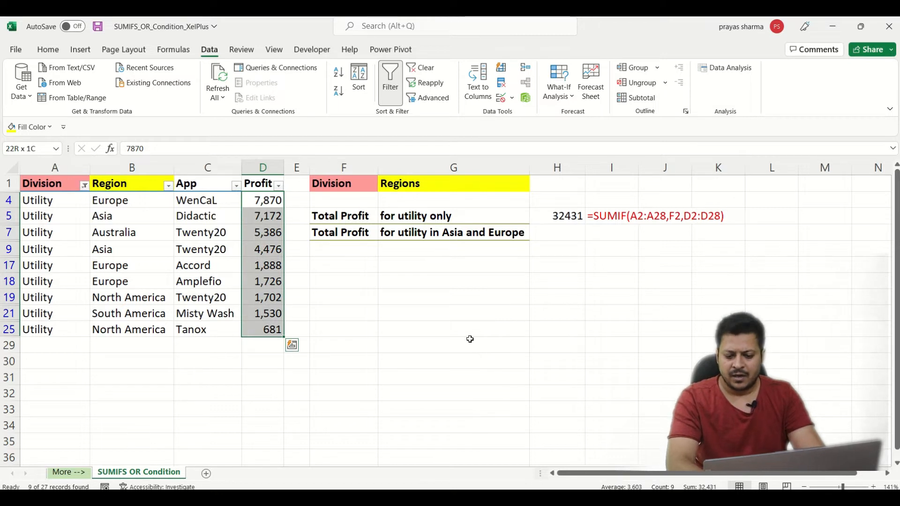
key(ctrl+q)
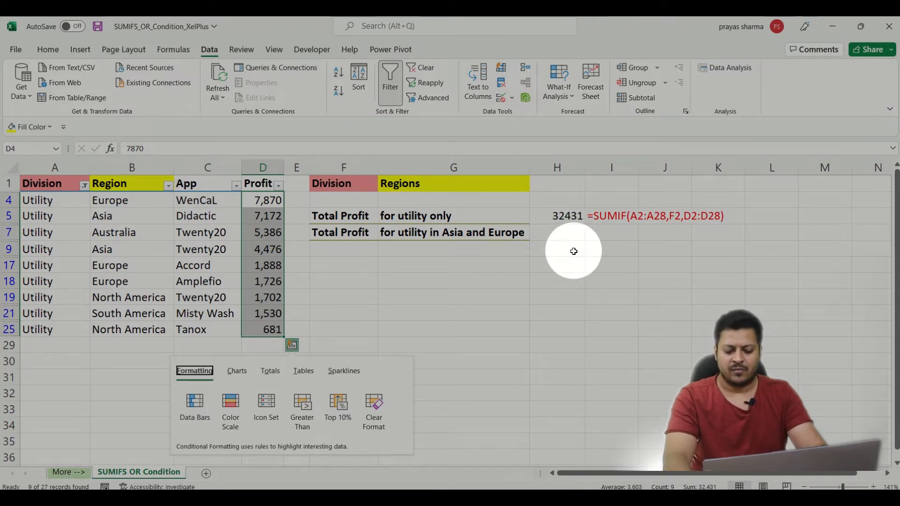
key(Escape)
Step: Select all divisions again in the Division column's filter to restore the full data table
key(Home)
key(Right)
key(Left)
key(Up)
key(Right)
key(Left)
key(Right)
key(Left)
key(alt+Down)
key(Down)
key(Down)
key(Down)
key(Down)
key(Down)
key(Down)
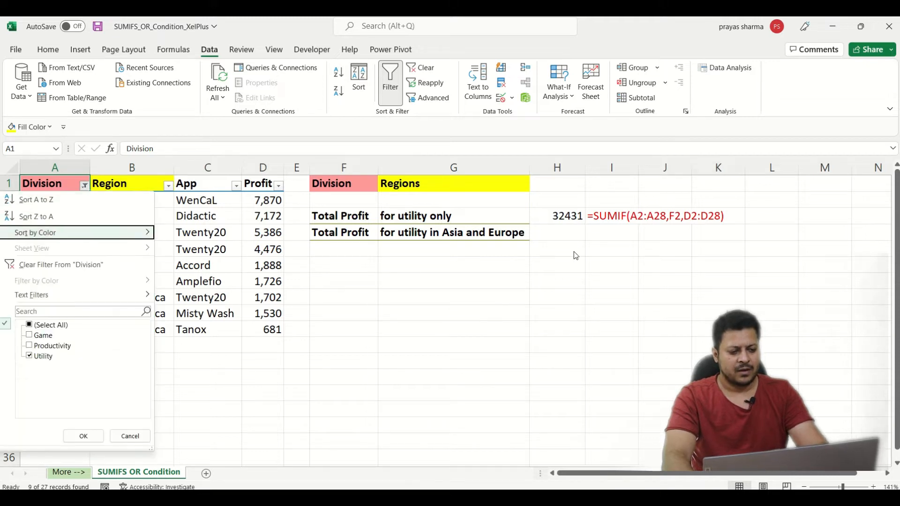
key(space)
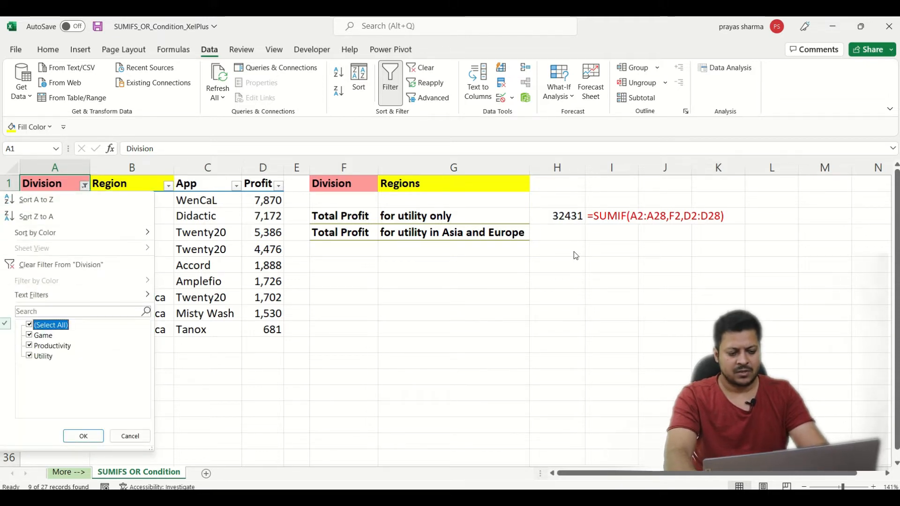
key(Return)
Step: Go back to cell H5 and review the utility-only Total Profit formula
key(Right)
key(Right)
key(Left)
key(Right)
key(Right)
key(Right)
key(Right)
key(Down)
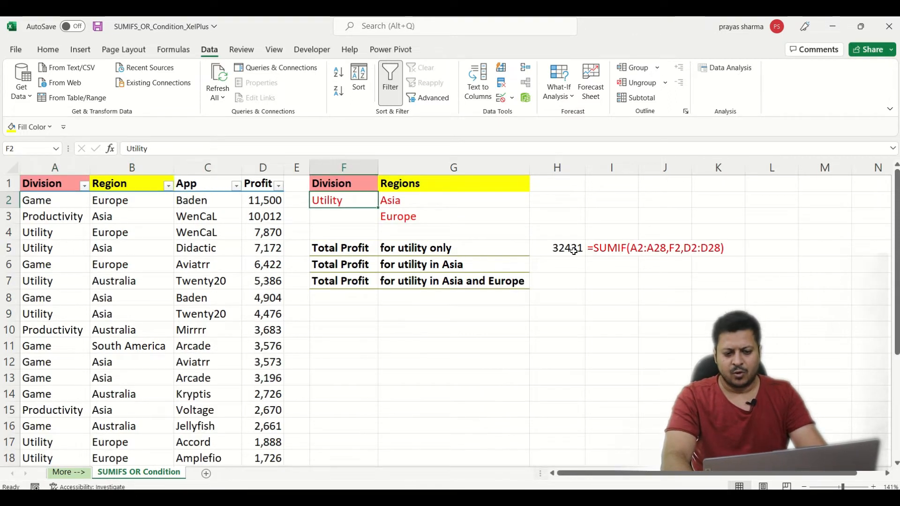
key(Right)
key(Right)
key(Down)
key(Down)
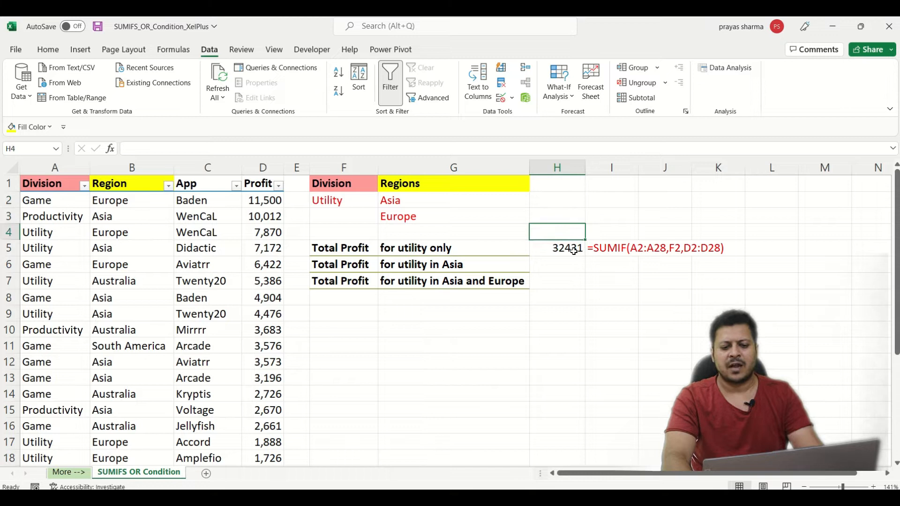
key(Down)
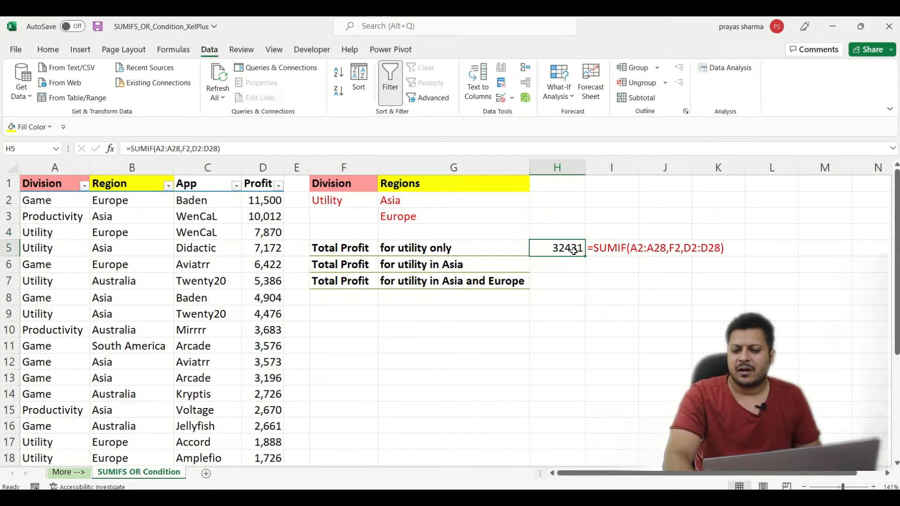
Step: Inspect the FORMULATEXT formula in I5 that displays the formula of cell H5
key(Right)
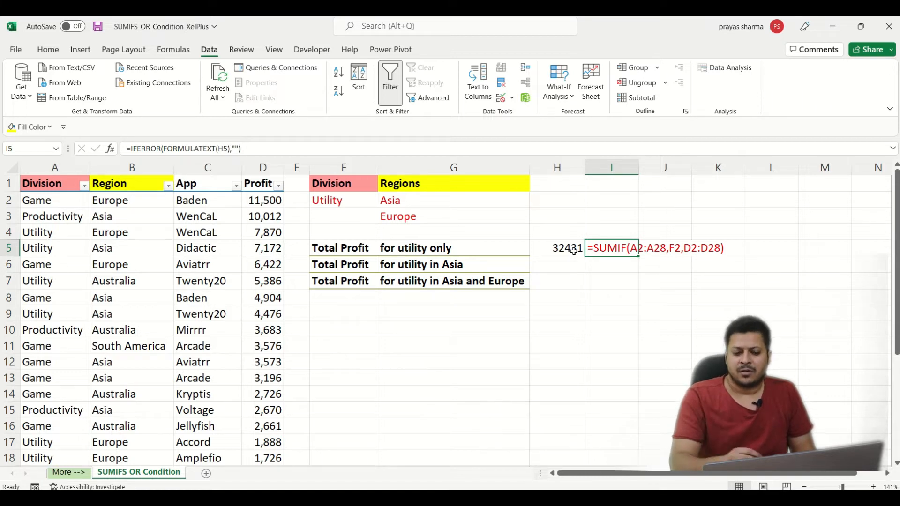
key(Right)
key(Left)
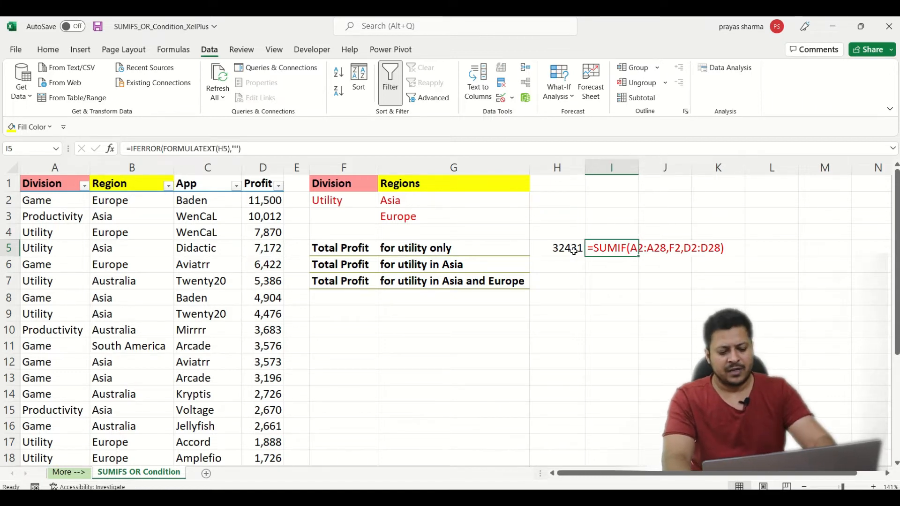
key(F2)
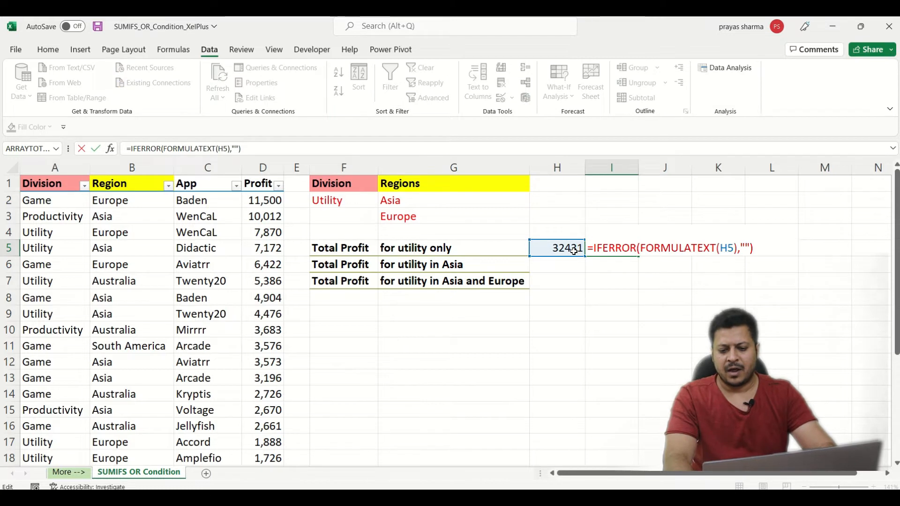
key(Escape)
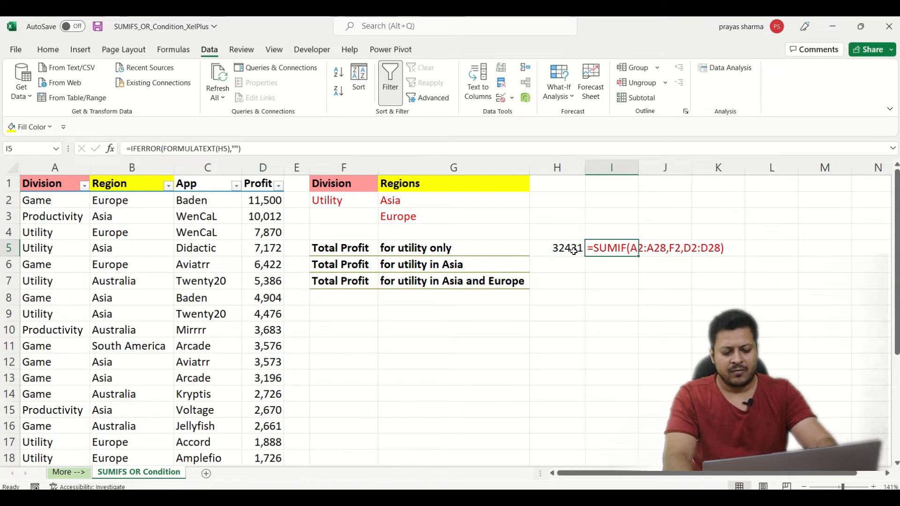
key(F2)
key(Left)
key(Left)
key(Left)
key(Left)
key(Left)
key(Left)
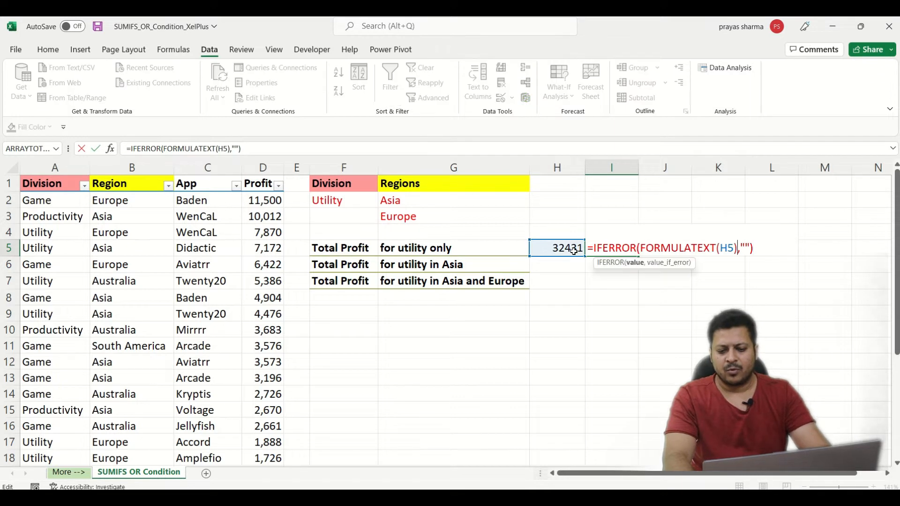
Step: Try switching the function in H5 from SUMIF to SUMIFS while keeping the arguments A2:A28,F2,D2:D28
click(573, 250)
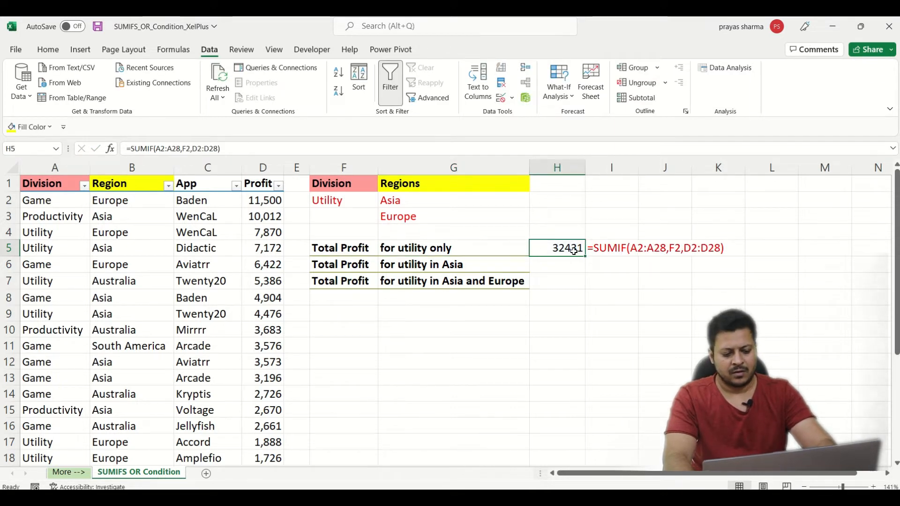
key(F2)
key(Left)
key(Left)
key(Left)
key(Left)
key(Left)
key(Left)
key(Left)
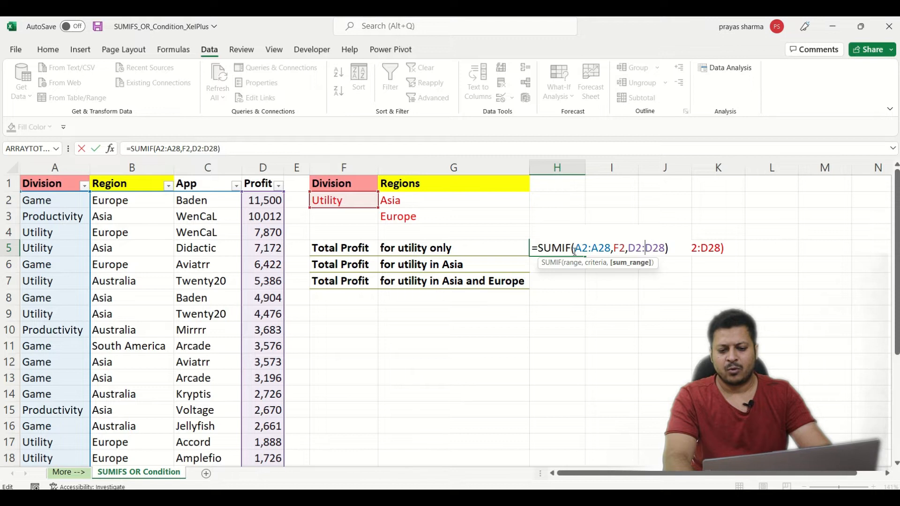
key(Left)
key(Left)
key(Left)
key(Left)
key(Left)
key(Left)
key(Left)
key(Left)
key(Left)
key(Left)
key(Left)
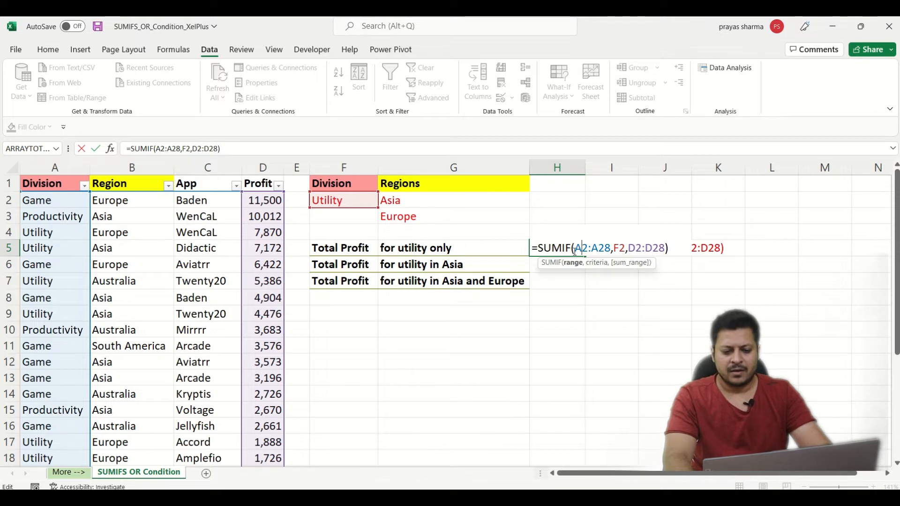
text(s)
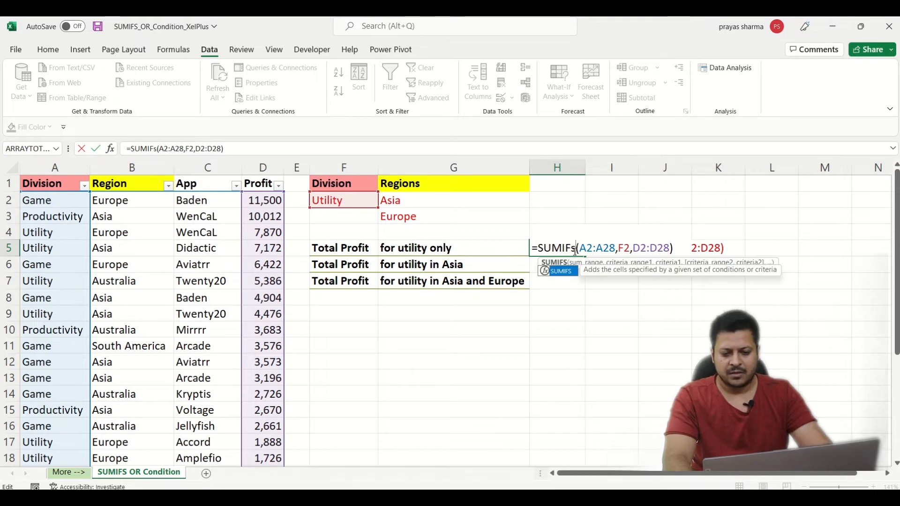
key(Return)
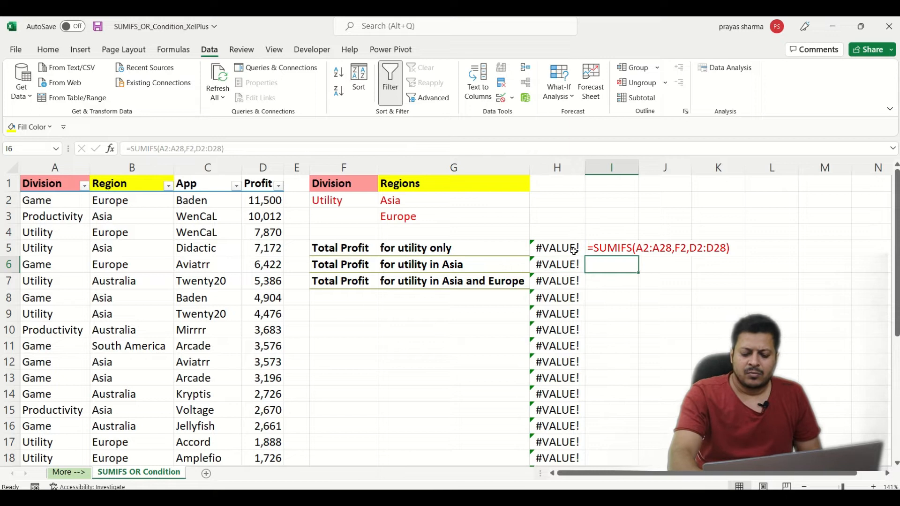
Step: Review the cells H5 to H7 to see what the edited SUMIFS formula returns
click(574, 251)
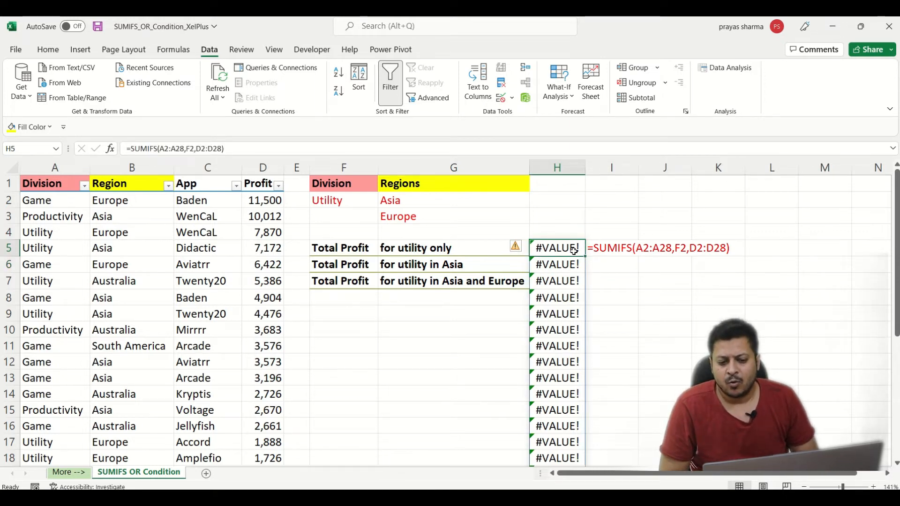
key(Down)
key(Down)
key(Up)
key(Down)
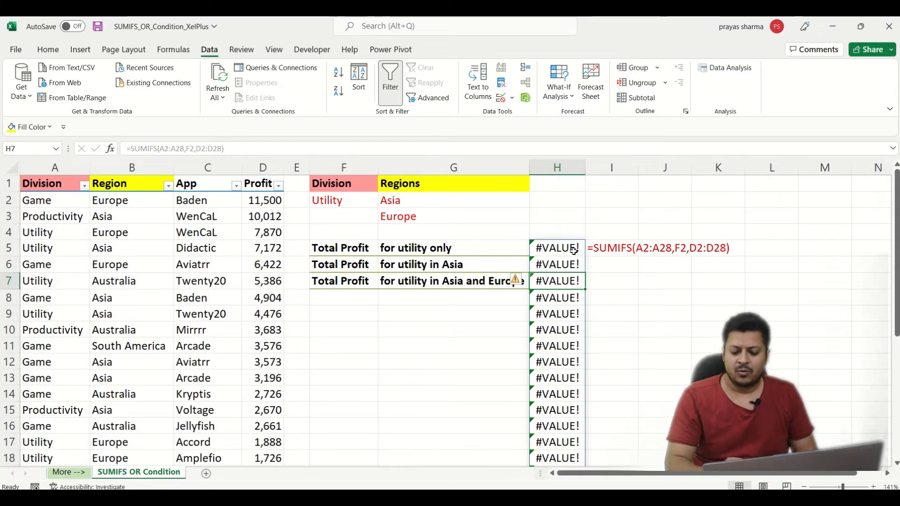
key(Up)
key(Up)
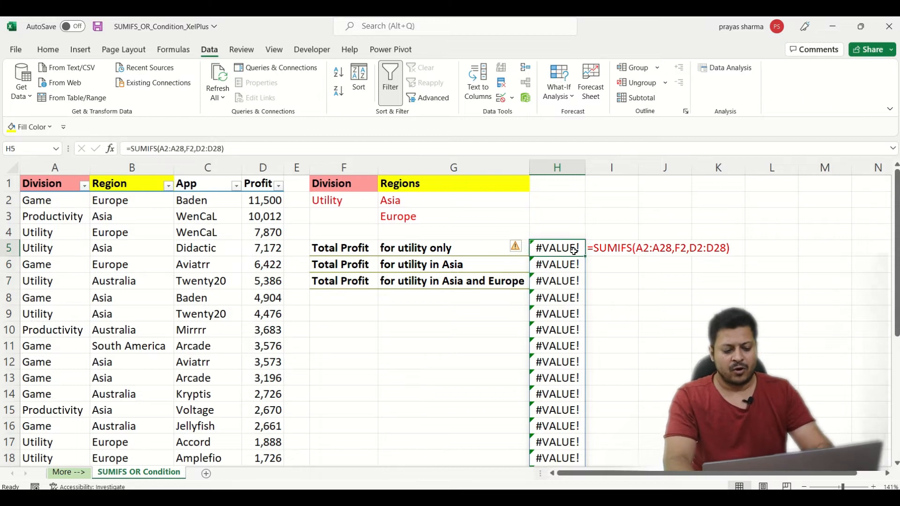
Step: Clear the old formula in H5 and start it again as a SUMIFS function
key(F2)
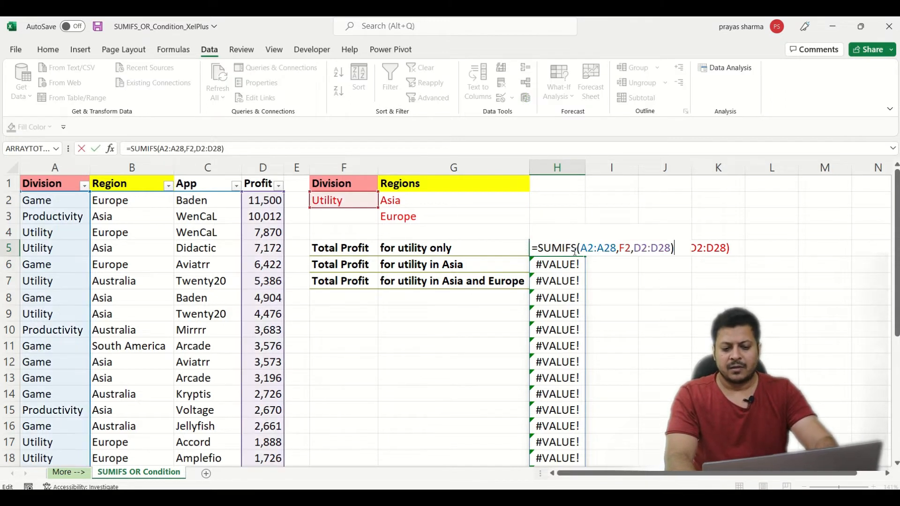
key(Left)
key(Left)
key(Left)
key(Left)
key(Left)
key(Left)
key(Left)
key(Left)
key(Left)
key(Left)
key(Left)
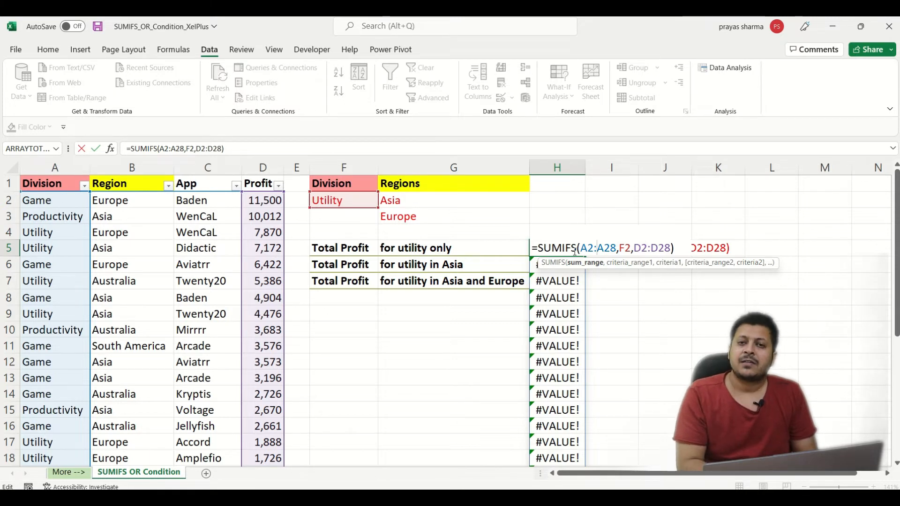
key(Right)
key(Right)
key(Right)
key(Right)
key(Right)
key(Right)
key(Right)
key(Right)
key(Right)
key(Right)
key(Right)
key(Right)
key(Left)
key(BackSpace)
key(BackSpace)
key(BackSpace)
key(BackSpace)
key(BackSpace)
key(BackSpace)
key(BackSpace)
key(BackSpace)
key(BackSpace)
key(BackSpace)
key(BackSpace)
key(BackSpace)
key(BackSpace)
key(BackSpace)
key(BackSpace)
key(BackSpace)
key(BackSpace)
key(BackSpace)
key(BackSpace)
key(BackSpace)
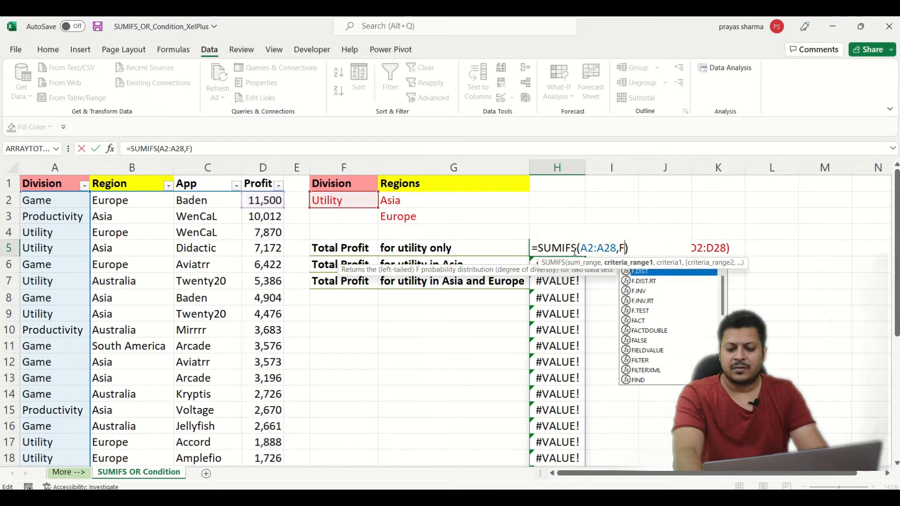
key(Delete)
key(BackSpace)
text(umi)
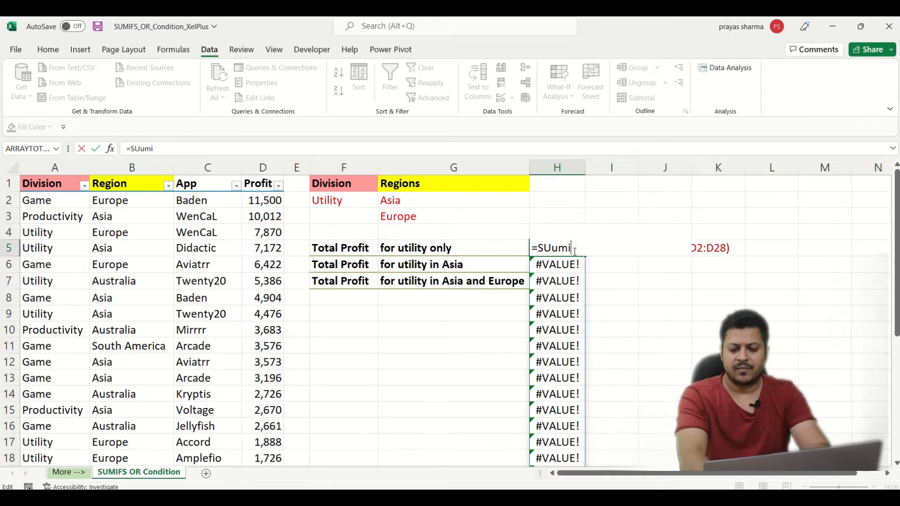
text(f)
key(BackSpace)
key(BackSpace)
key(BackSpace)
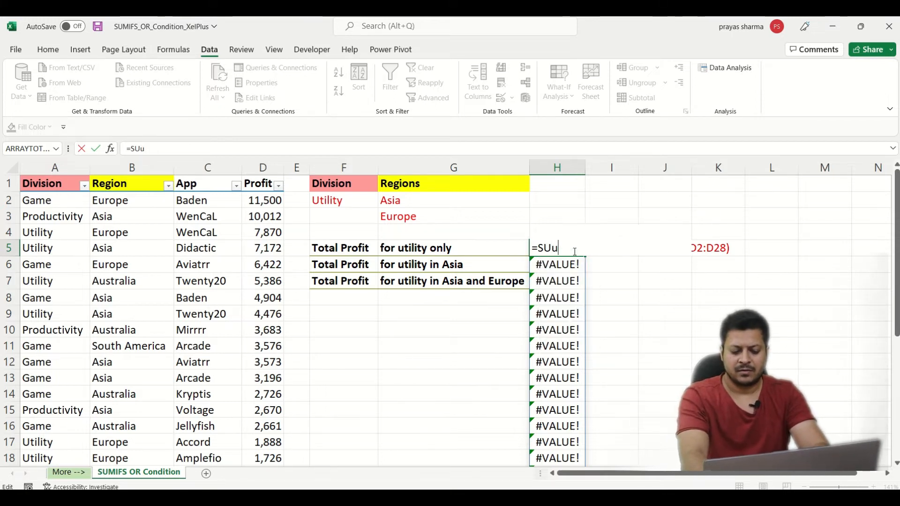
key(BackSpace)
text(mifs)
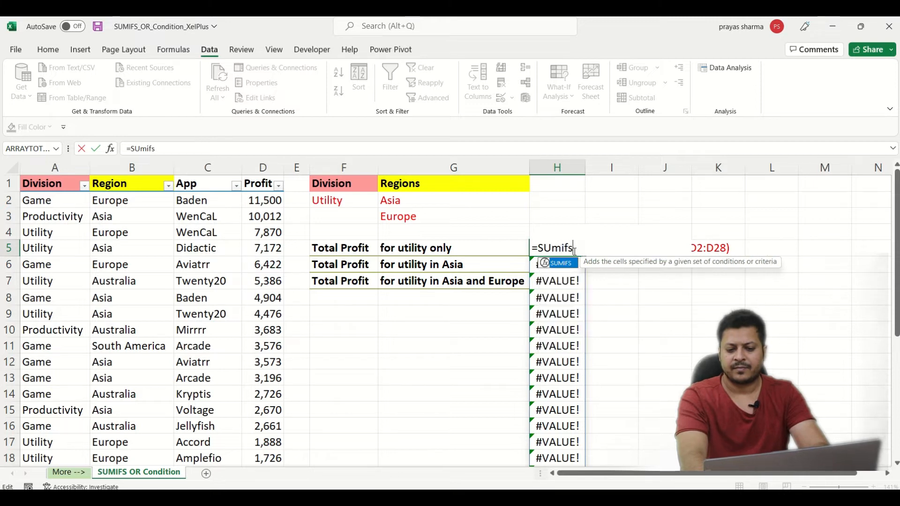
text(()
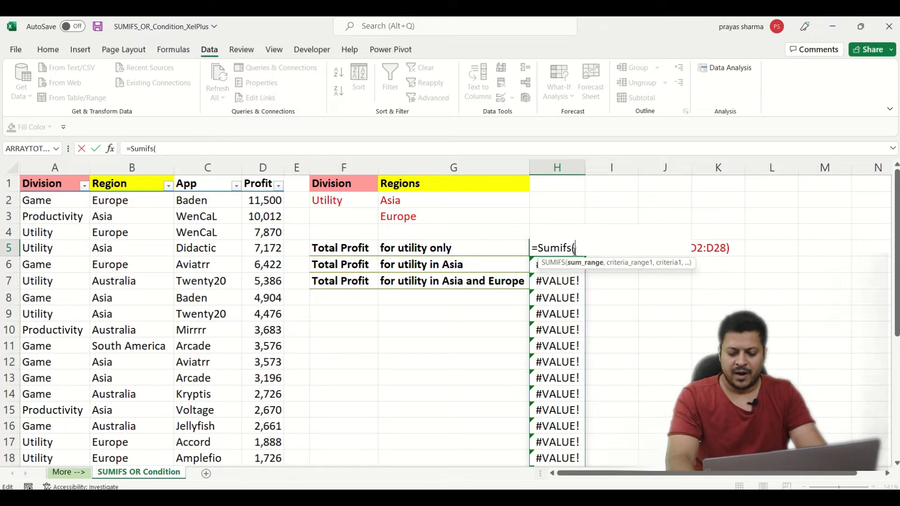
Step: Set the Profit values D2:D28 as the sum range of the SUMIFS formula in H5
key(Left)
key(Left)
key(Left)
key(Left)
key(Left)
key(Right)
key(Right)
key(Right)
key(Right)
key(Right)
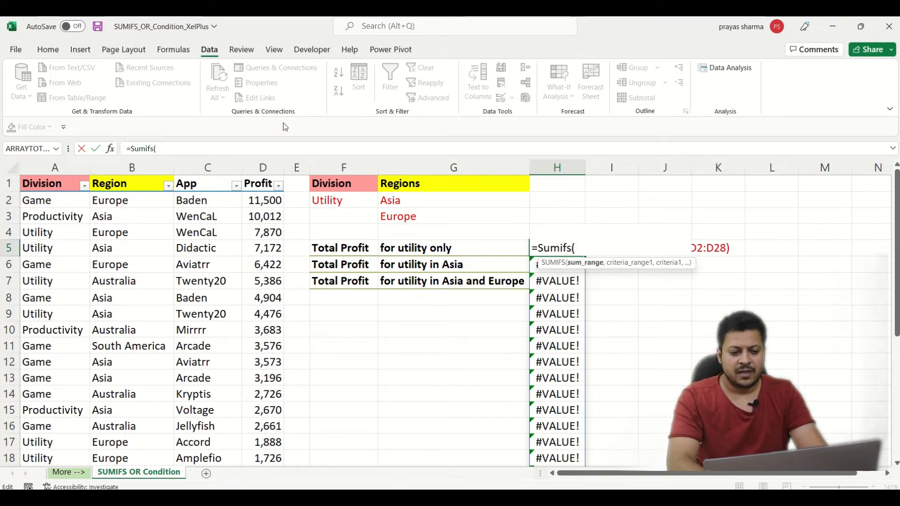
click(269, 202)
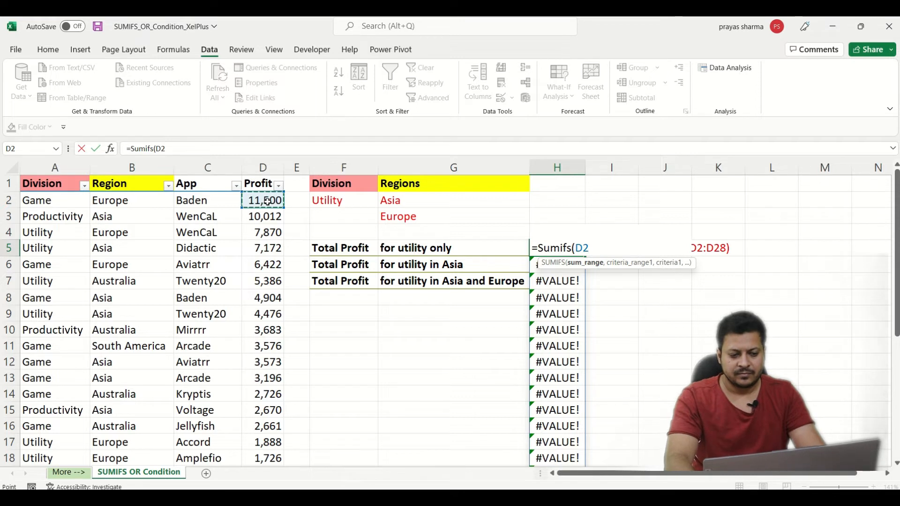
key(ctrl+shift+Down)
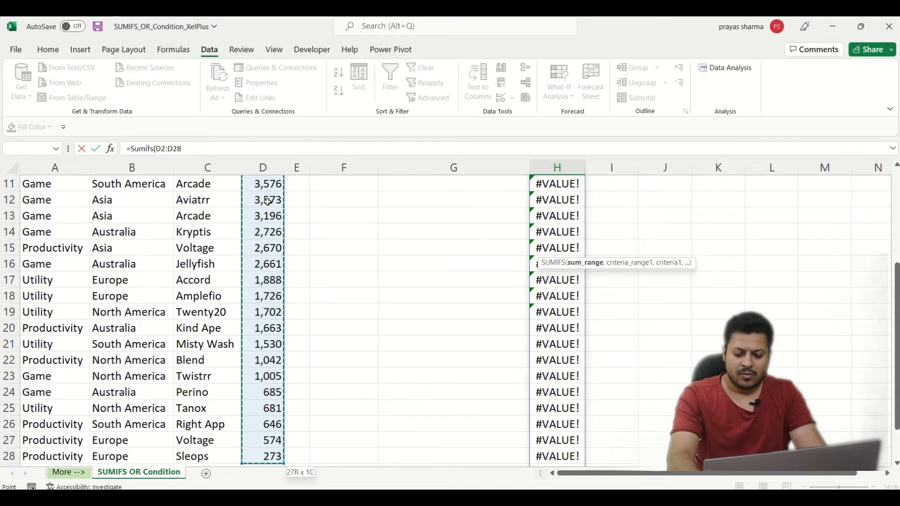
scroll(268, 201, up, 4)
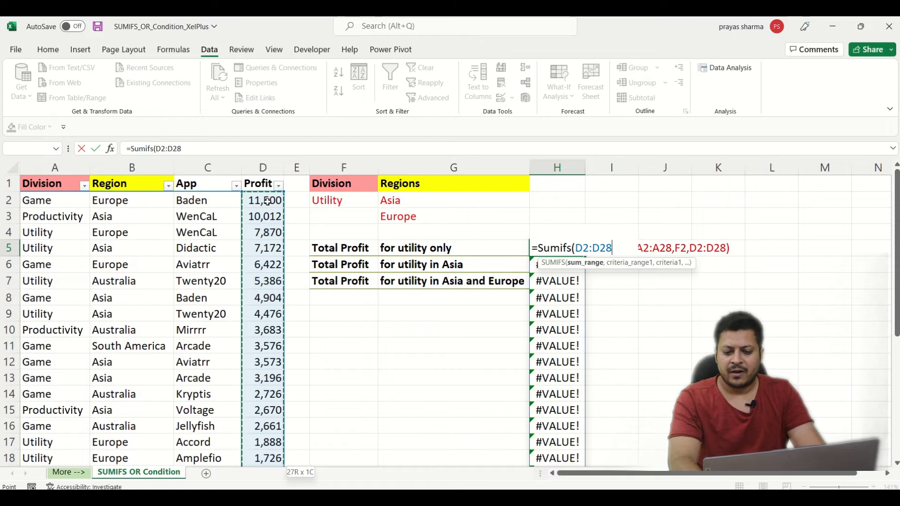
text(,)
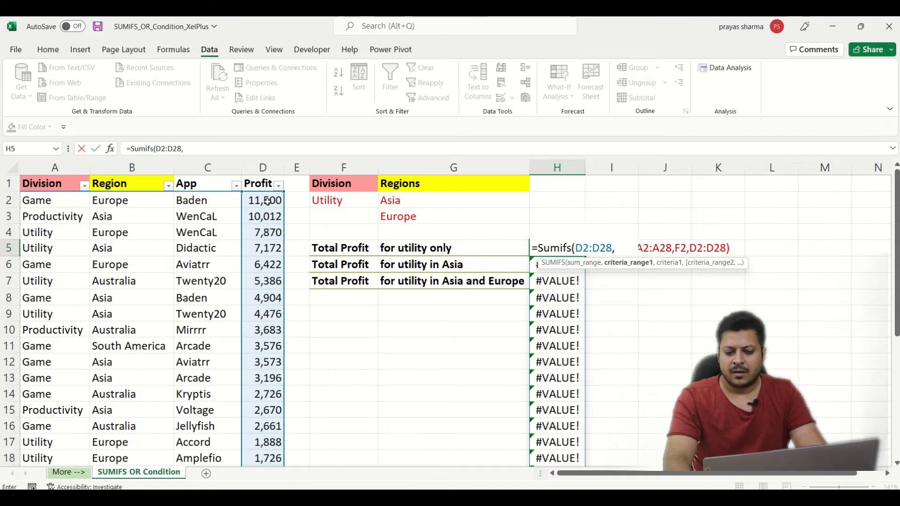
Step: Set the Division values A2:A28 as the first criteria range of the SUMIFS formula
key(Left)
key(Left)
key(Left)
key(Left)
key(Left)
key(Left)
key(Left)
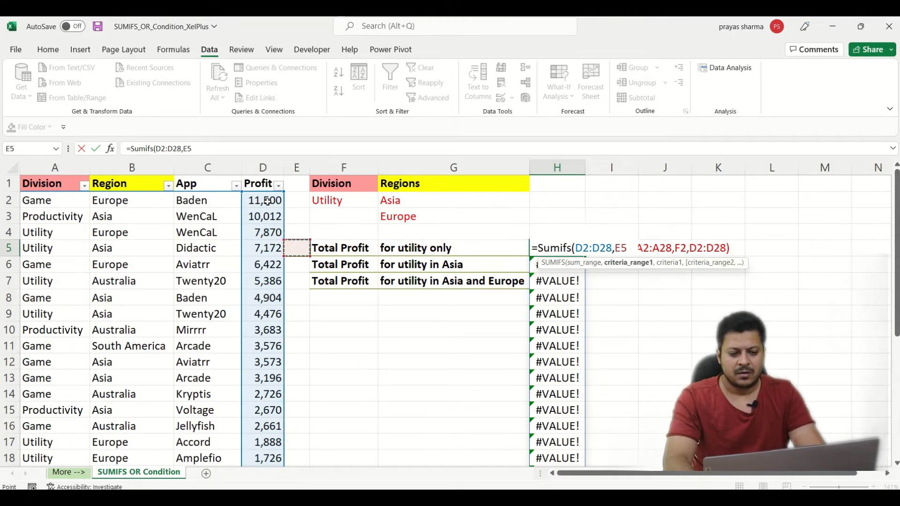
key(Up)
key(Up)
key(Up)
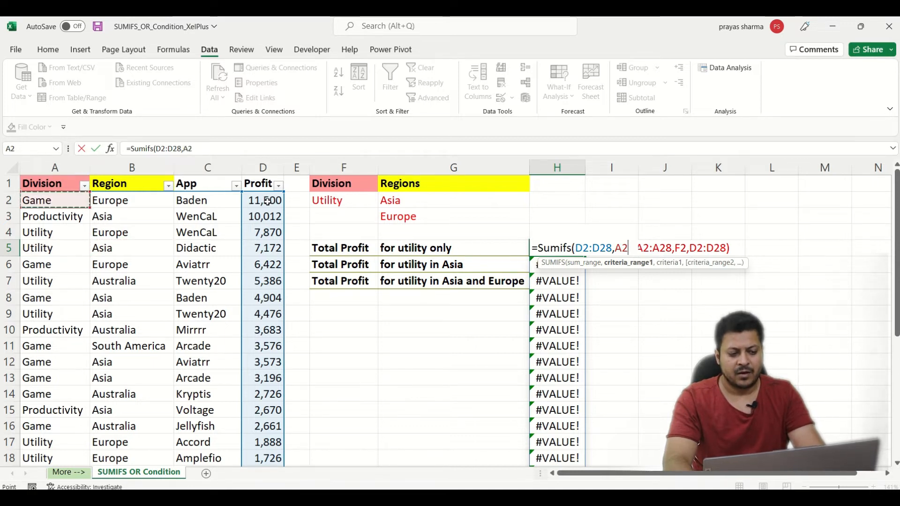
key(ctrl+shift+Down)
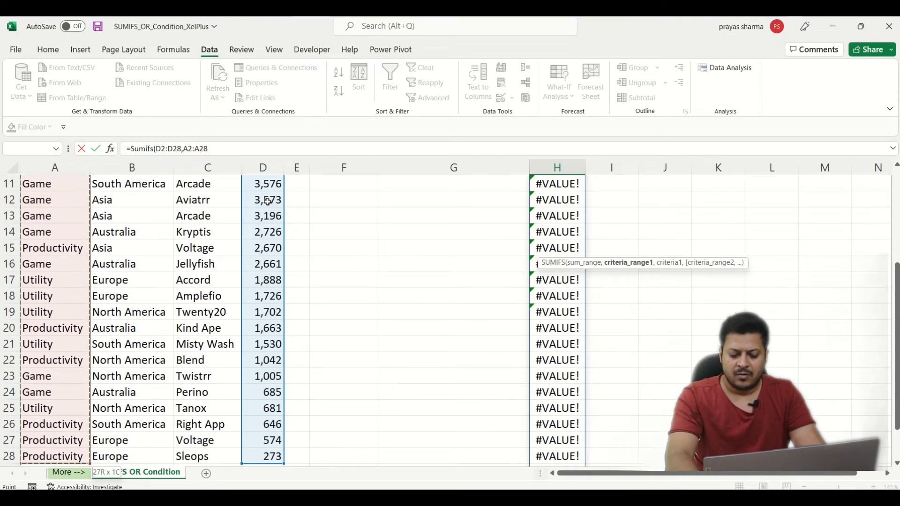
scroll(268, 202, up, 4)
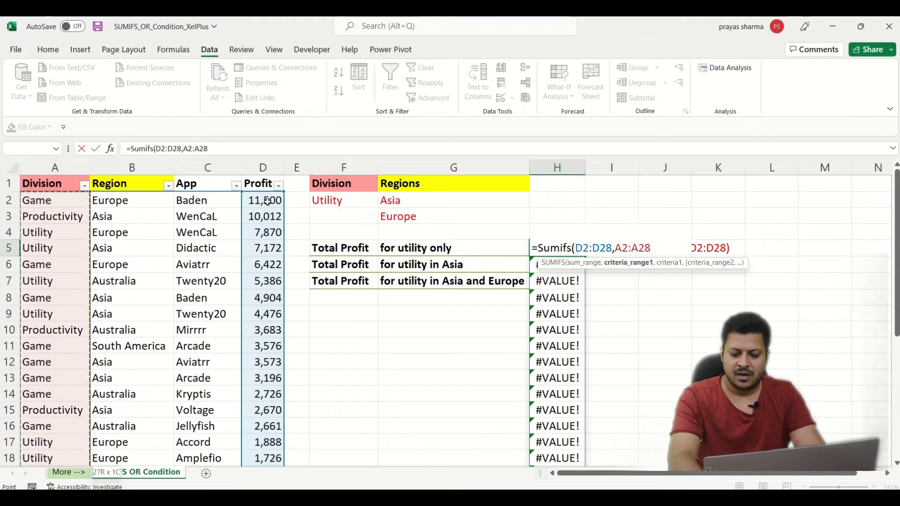
Step: Use the Utility cell F2 as the criterion and complete the formula in H5 as =SUMIFS(D2:D28,A2:A28,F2)
text(,)
key(Left)
key(Left)
key(Left)
key(Left)
key(Left)
key(Left)
key(Left)
key(Right)
key(Right)
key(Left)
key(Right)
key(Right)
key(Right)
key(Right)
key(Right)
key(Up)
key(Up)
key(Up)
key(Left)
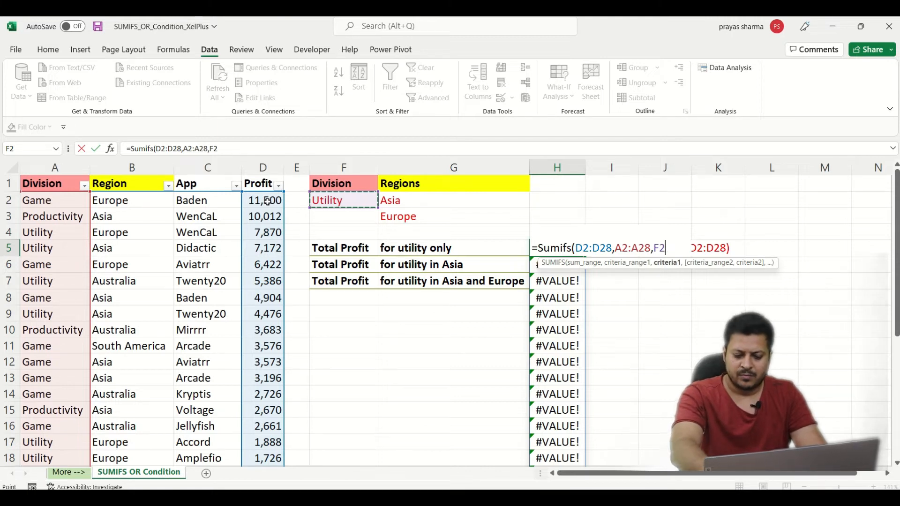
text())
key(Return)
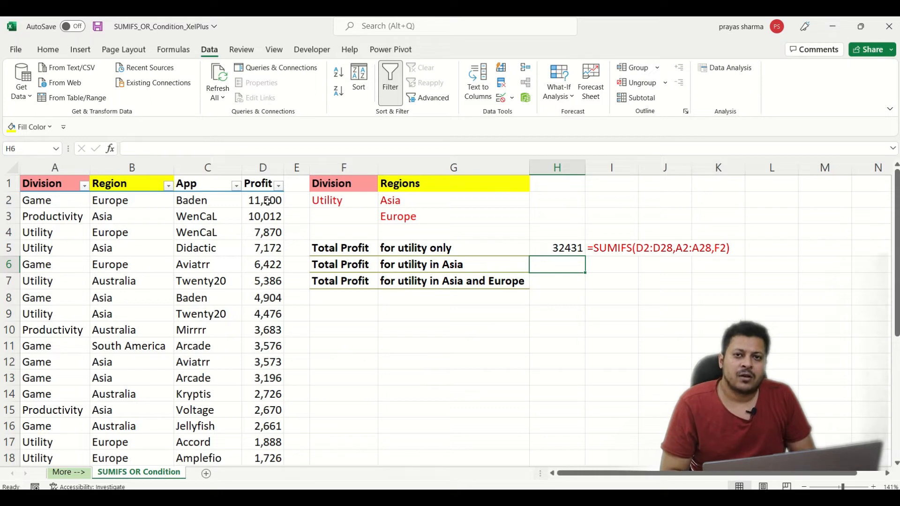
key(Right)
key(Left)
key(Left)
key(Right)
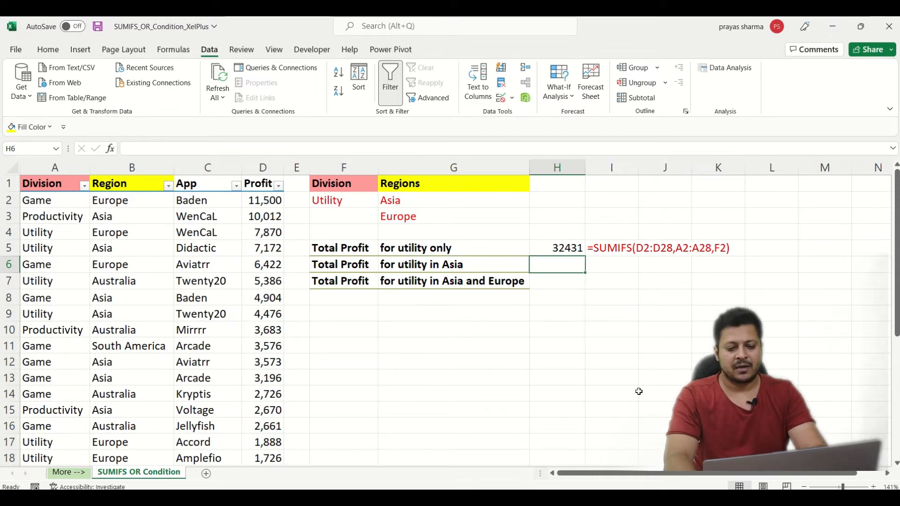
key(Left)
key(Left)
key(Right)
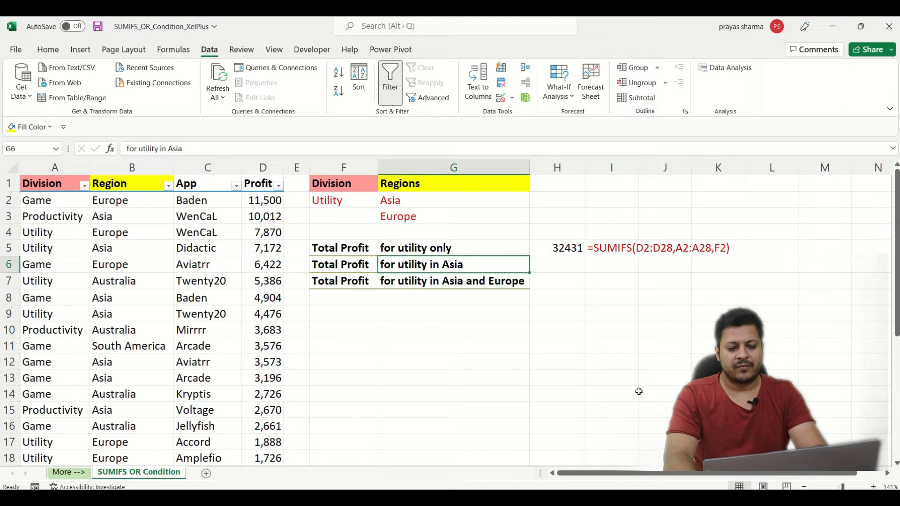
key(Left)
key(Right)
key(Right)
key(Right)
key(Left)
key(Left)
key(Right)
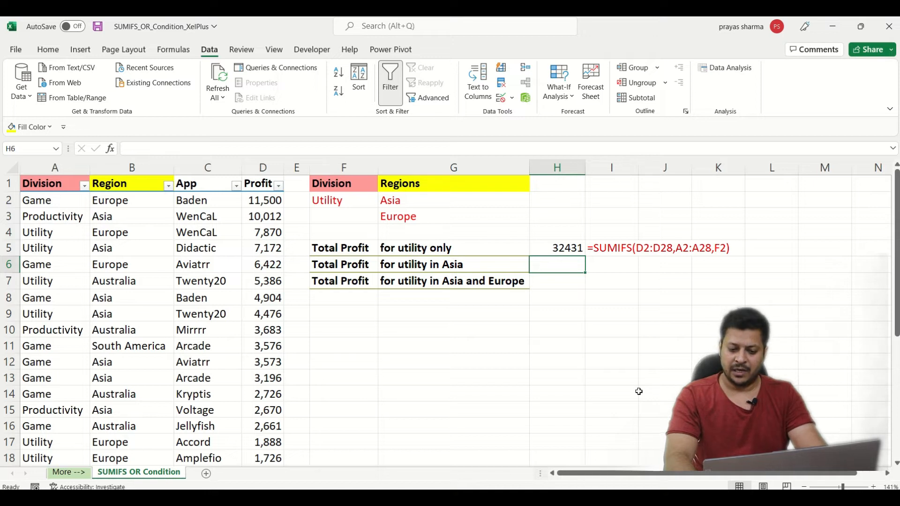
key(Left)
key(Right)
key(Left)
key(Right)
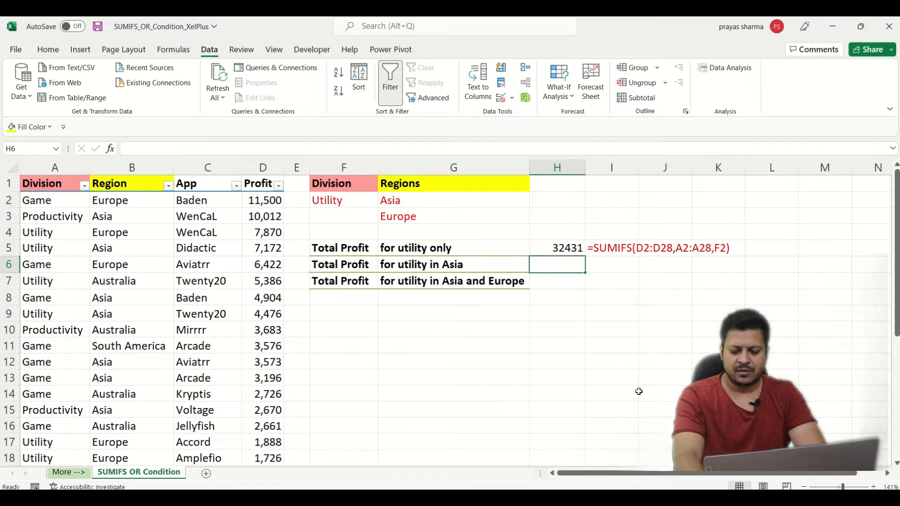
Step: Start a SUMIFS formula in H6 with the Profit values D2:D28 as its sum range
text(=)
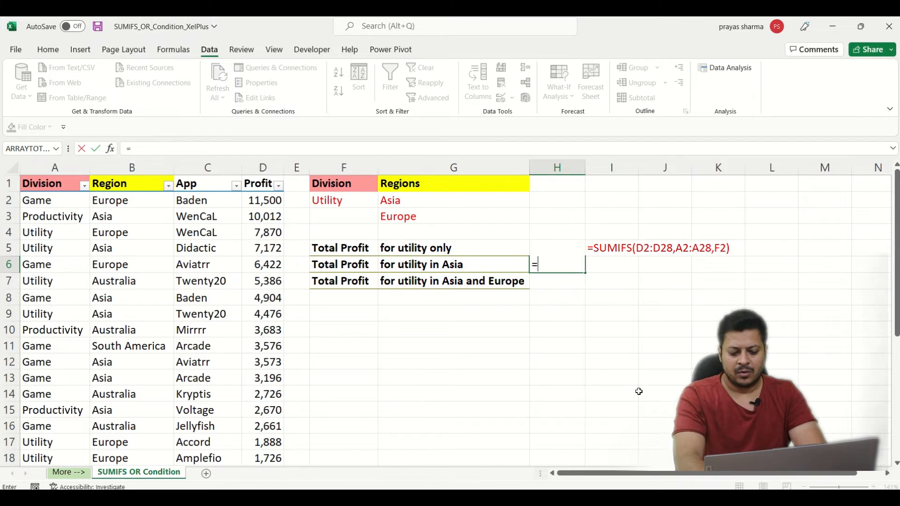
text(sumifs)
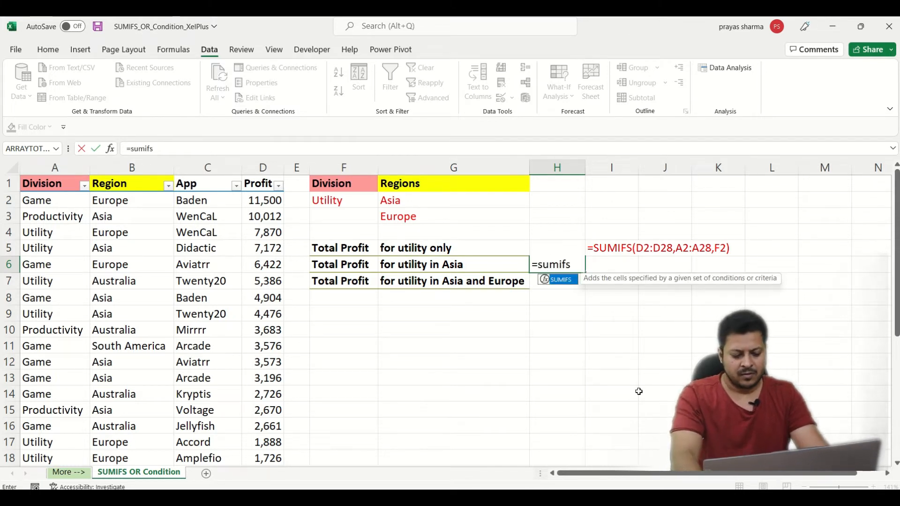
key(Tab)
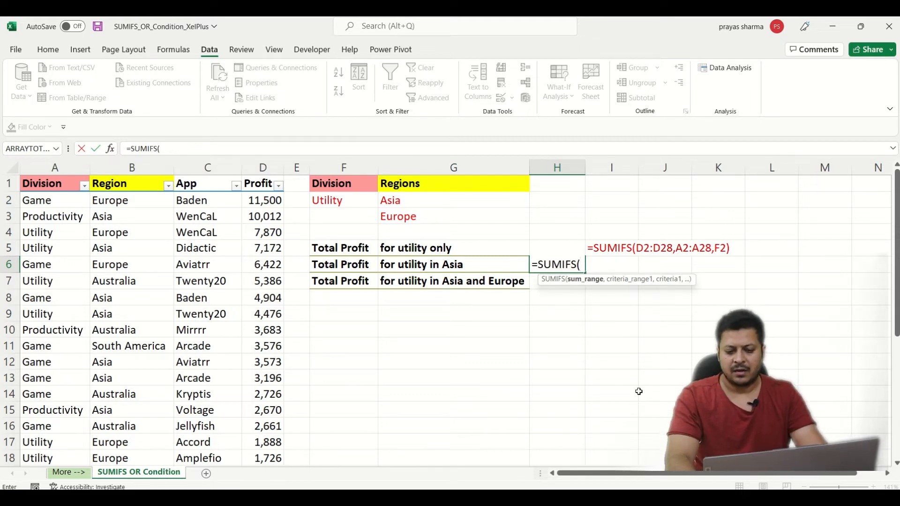
key(Left)
key(Left)
key(Left)
key(Left)
key(Left)
key(Left)
key(Up)
key(Up)
key(Up)
key(Up)
key(Right)
key(Right)
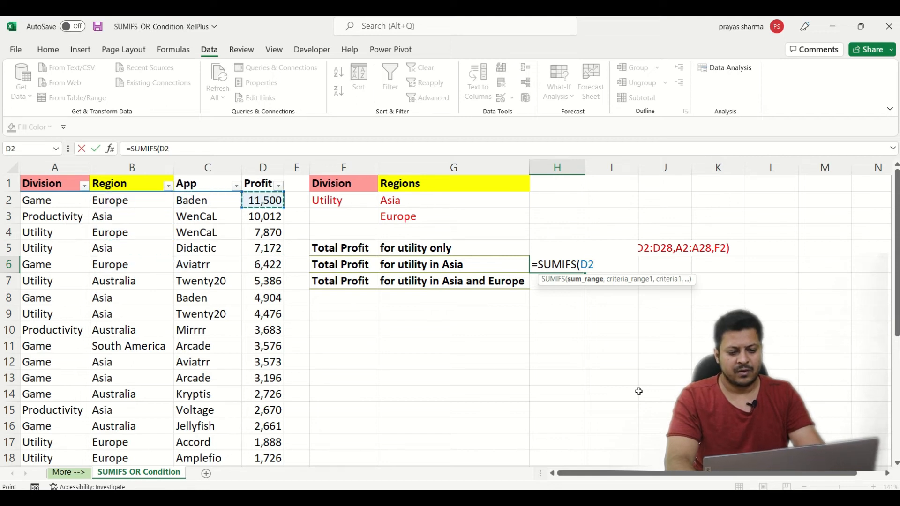
key(ctrl+shift+Down)
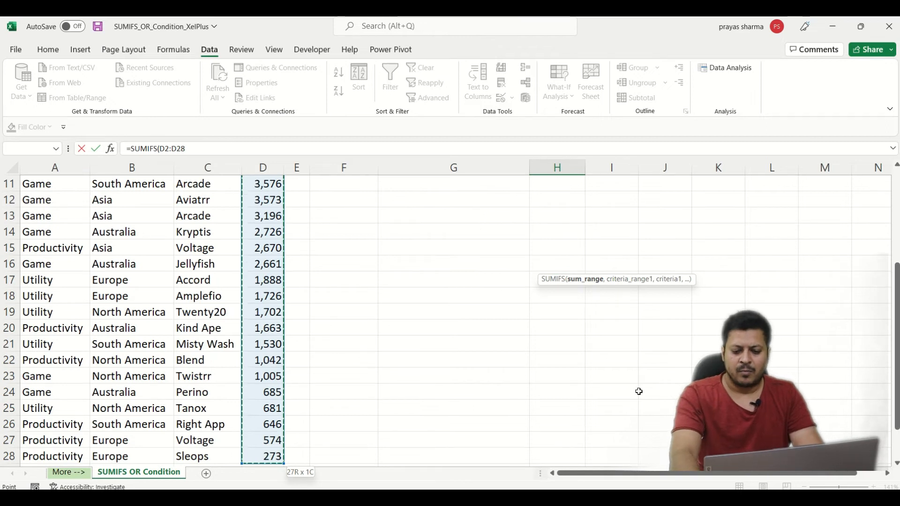
scroll(638, 391, up, 4)
text(,)
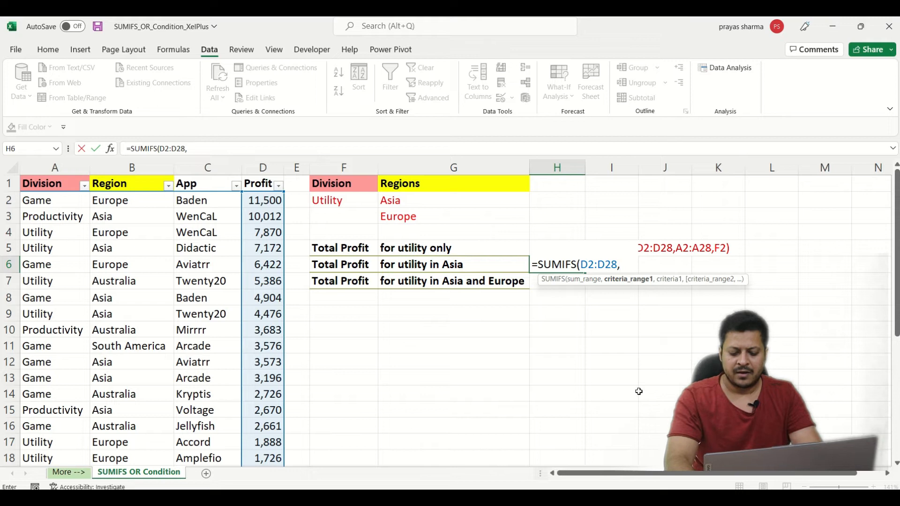
Step: Set the Division values A2:A28 as the first criteria range of the SUMIFS formula in H6
key(Left)
key(Left)
key(Left)
key(Left)
key(Left)
key(Left)
key(Left)
key(Up)
key(Up)
key(Up)
key(Up)
key(Up)
key(Down)
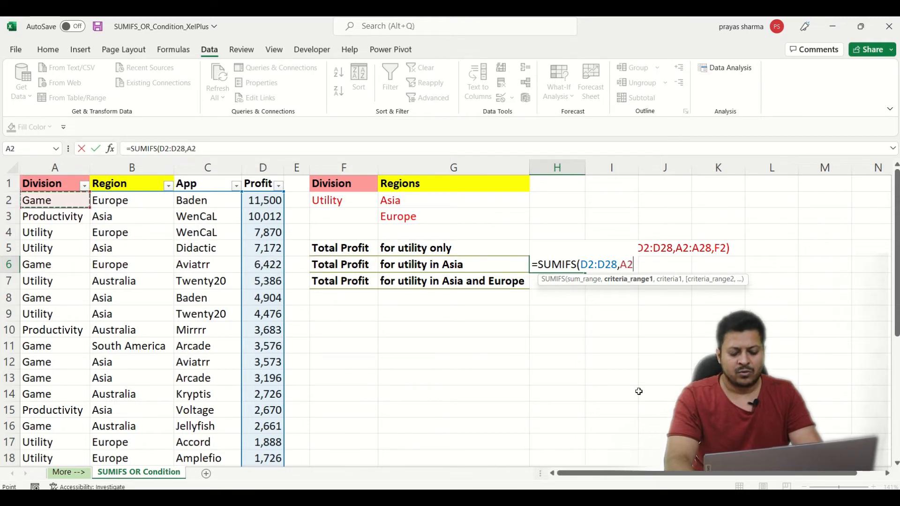
key(ctrl+shift+Down)
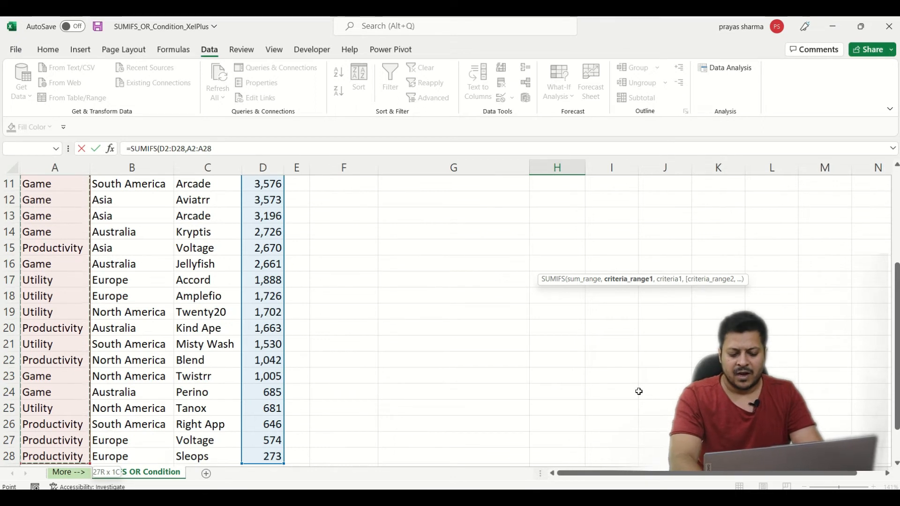
text(,)
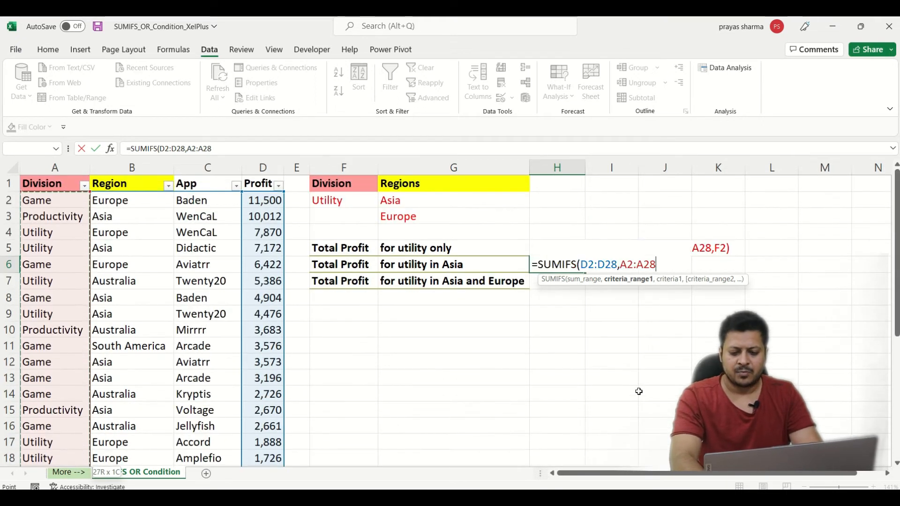
Step: Use the Utility cell F2 as the first criterion of the formula in H6
key(Left)
key(Up)
key(Up)
key(Up)
key(Up)
key(Left)
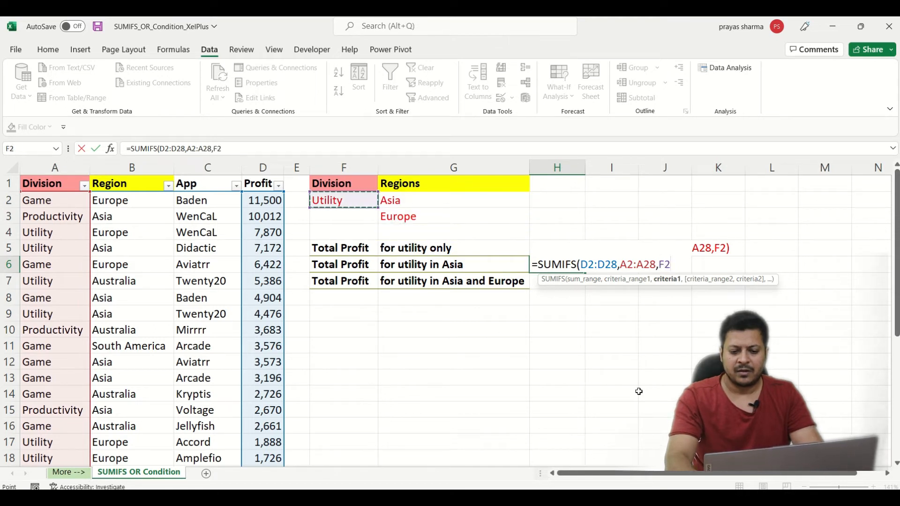
text(,)
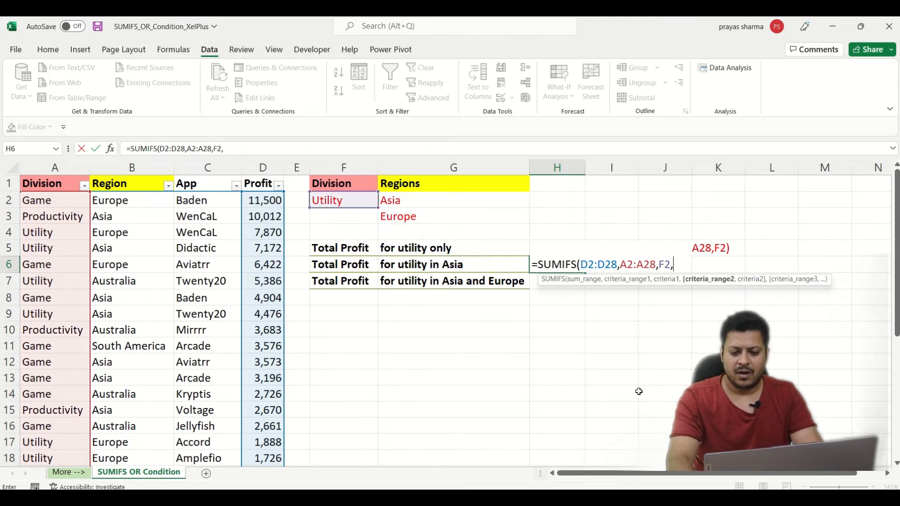
Step: Set the Region values B2:B28 as the second criteria range of the formula in H6
key(Left)
key(Left)
key(Left)
key(Left)
key(Left)
key(Left)
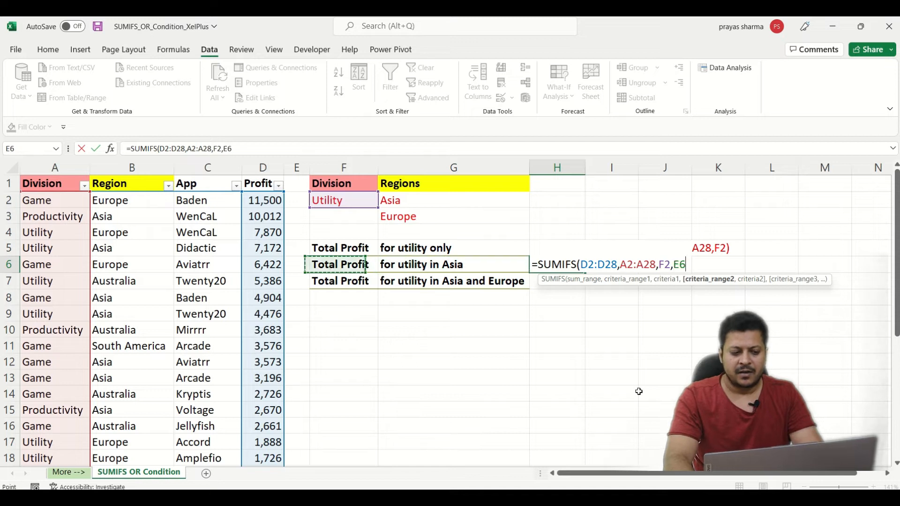
key(Up)
key(Up)
key(Up)
key(Up)
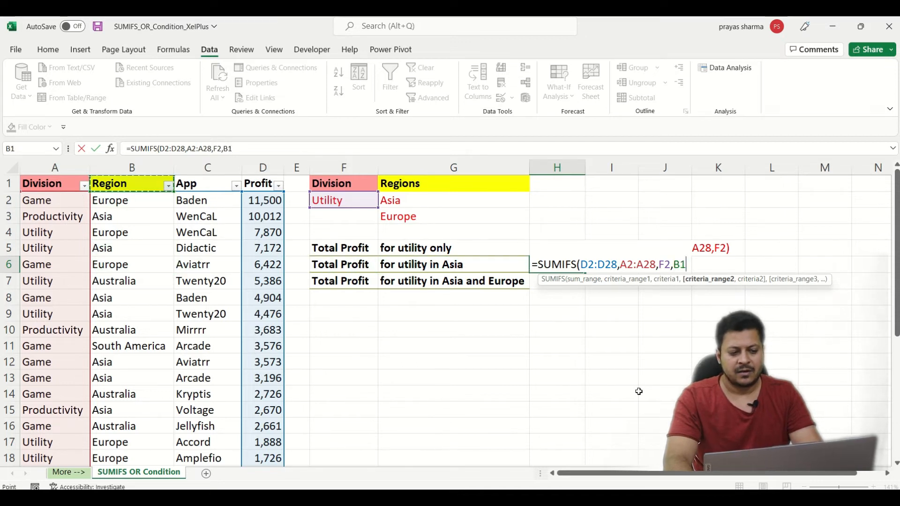
key(ctrl+shift+Down)
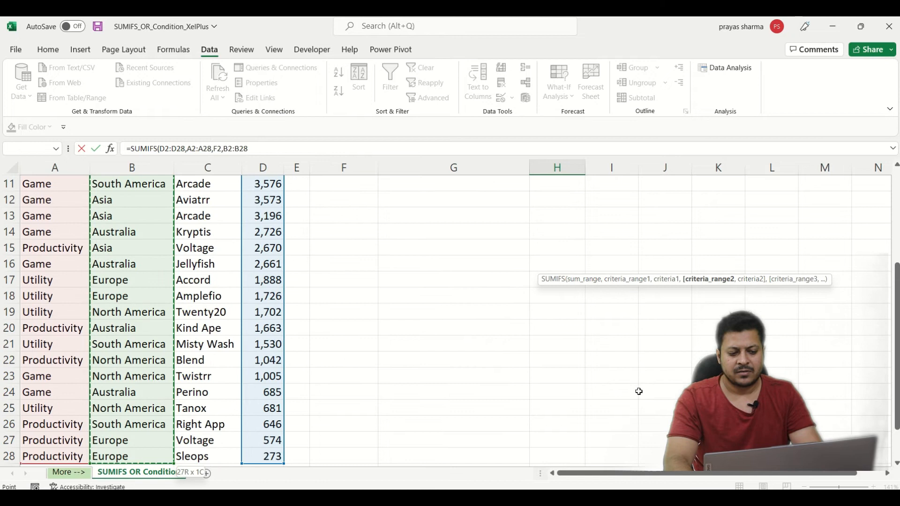
text(,)
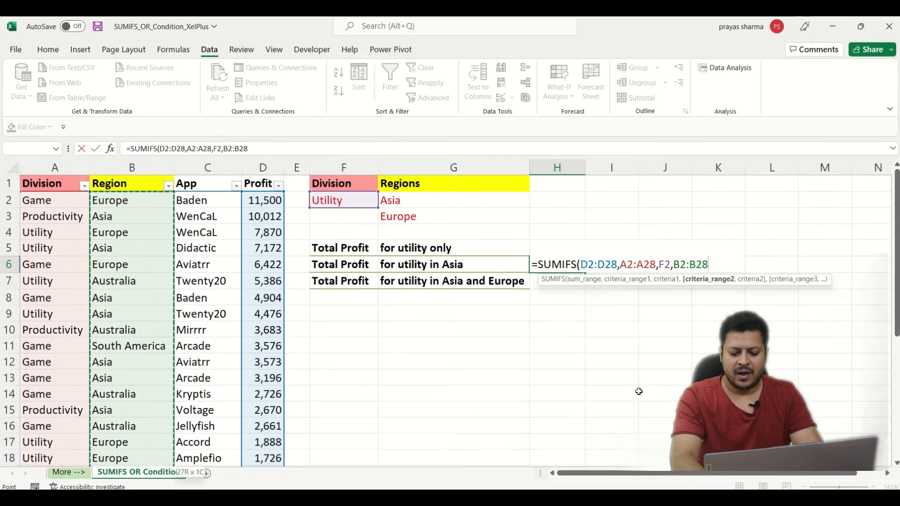
Step: Use the Asia cell G2 as the second criterion and complete the formula in H6 as =SUMIFS(D2:D28,A2:A28,F2,B2:B28,G2)
key(Left)
key(Up)
key(Up)
key(Up)
key(Up)
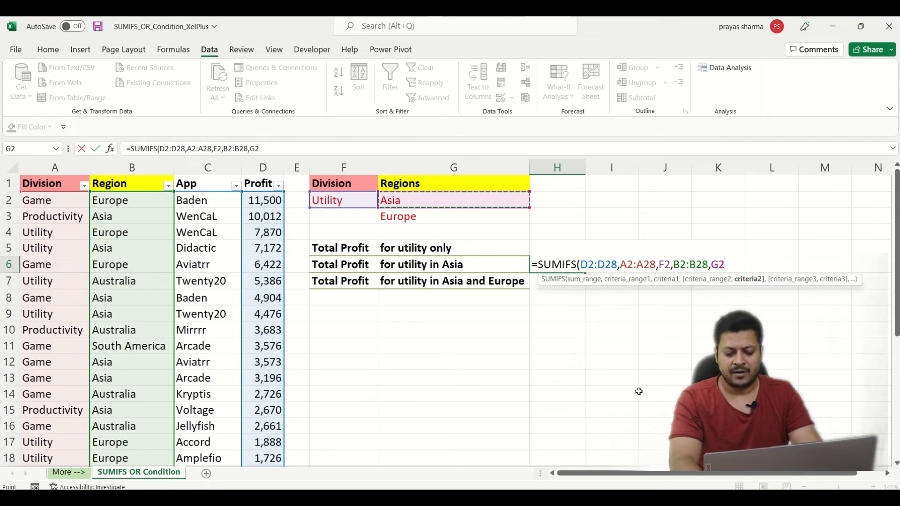
text())
key(Return)
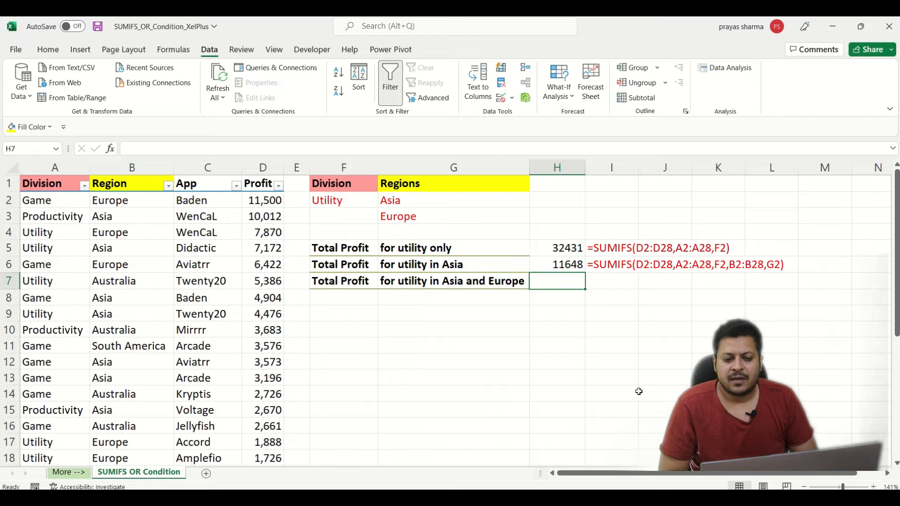
Step: Examine the region criteria Asia and Europe in cells G2 and G3
key(Left)
key(Left)
key(Up)
key(Up)
key(Up)
key(Up)
key(Right)
key(Up)
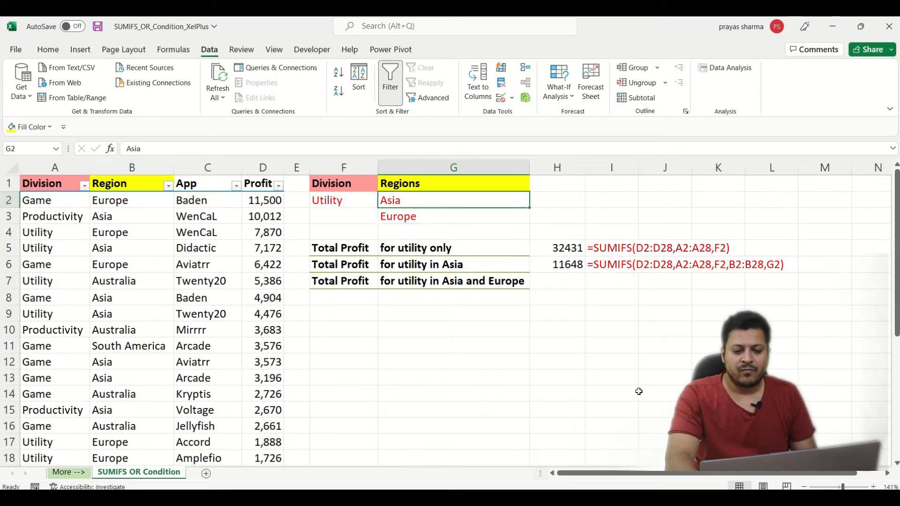
key(Down)
key(Down)
key(Up)
key(Up)
key(Down)
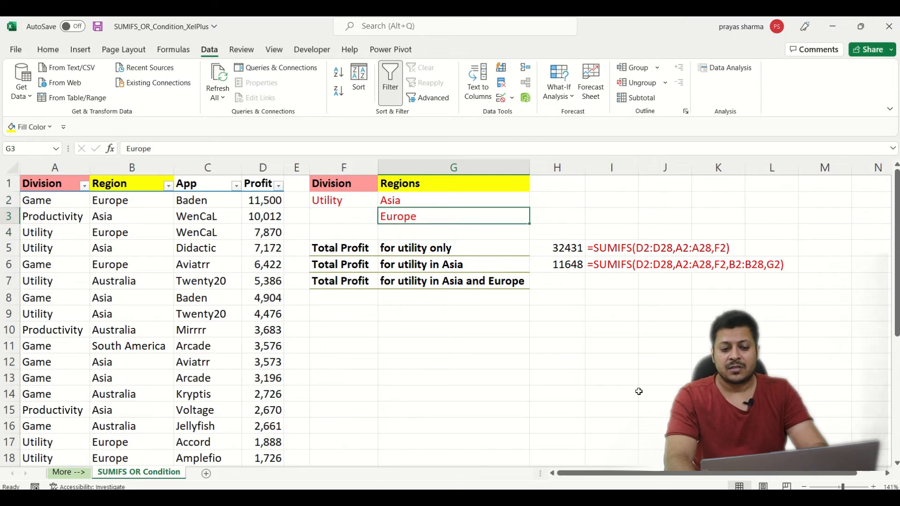
key(Down)
key(Up)
key(Up)
key(Down)
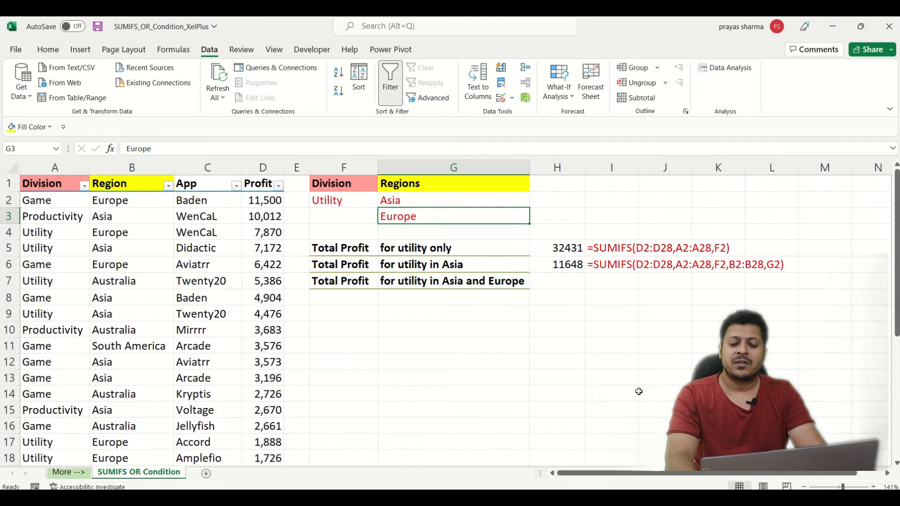
key(Left)
key(Right)
key(Right)
key(Right)
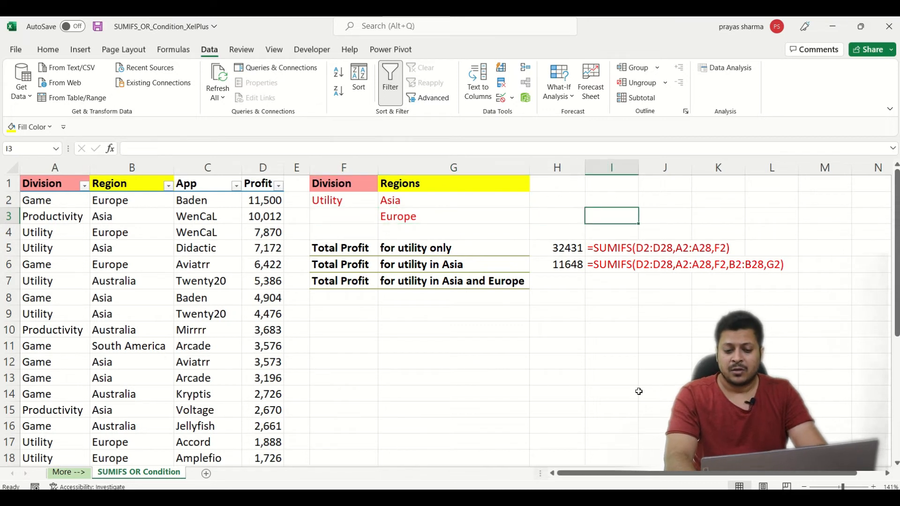
Step: Start a SUMIFS formula in H7 with the Profit values D2:D28 as its sum range
key(Down)
key(Down)
key(Down)
key(Down)
key(Left)
key(Right)
key(Left)
key(Right)
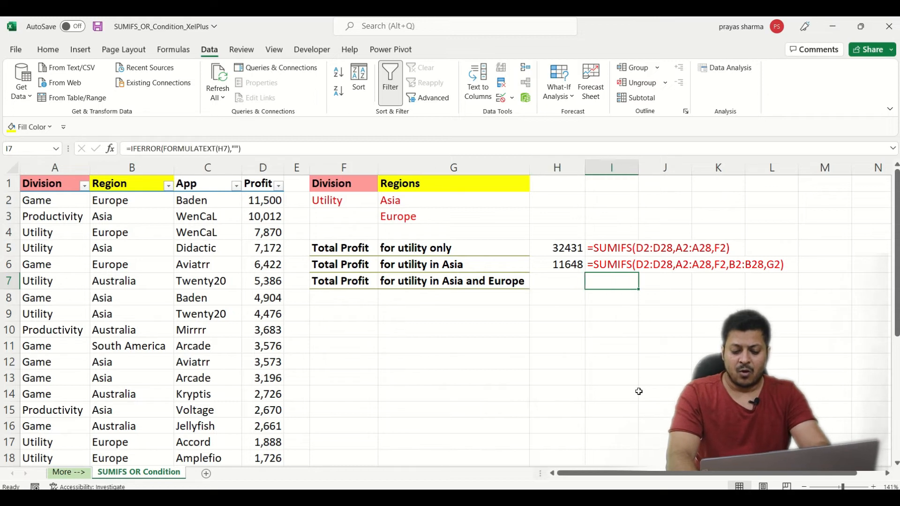
key(Left)
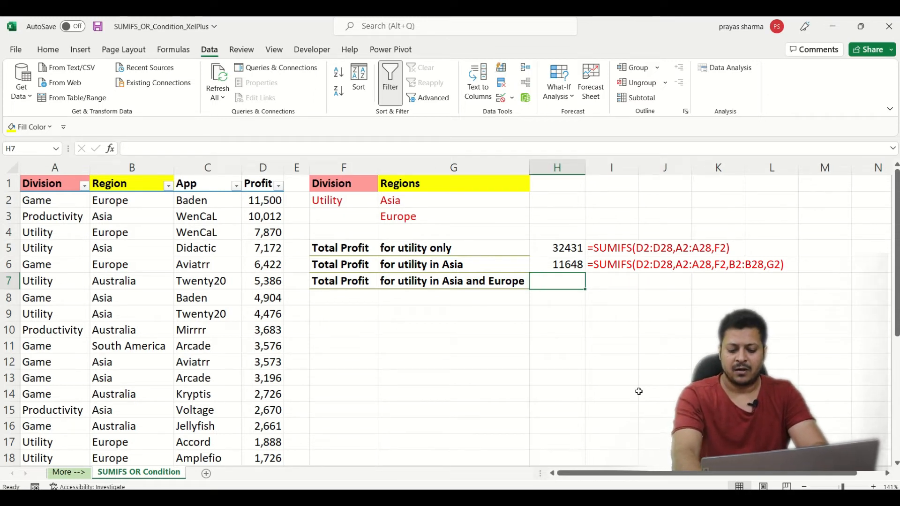
text(=)
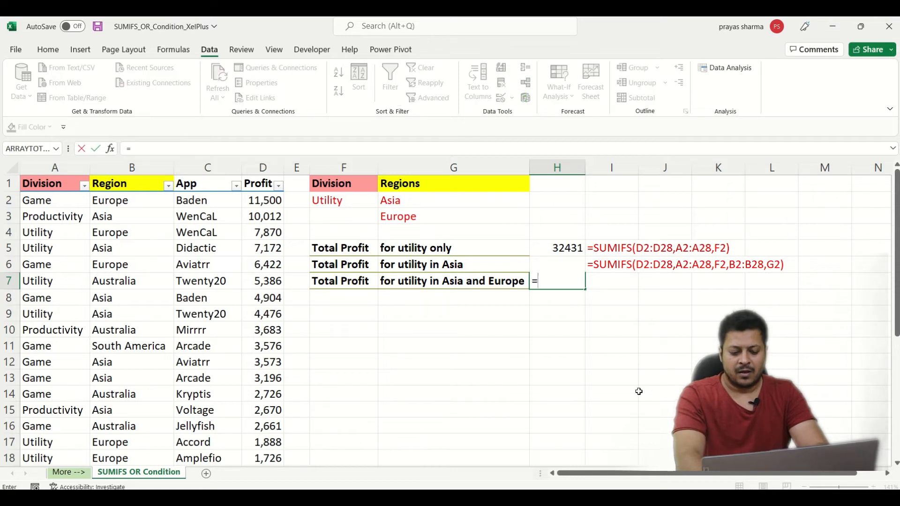
text(sumifs)
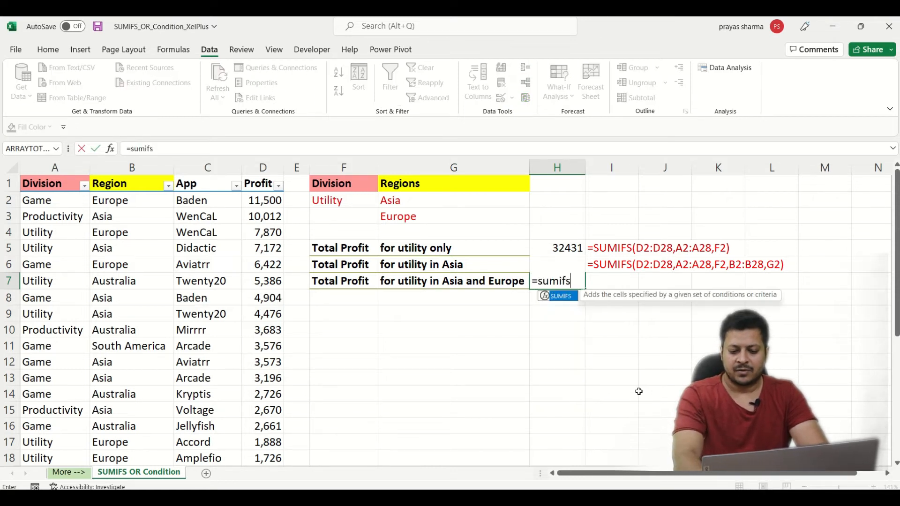
text(()
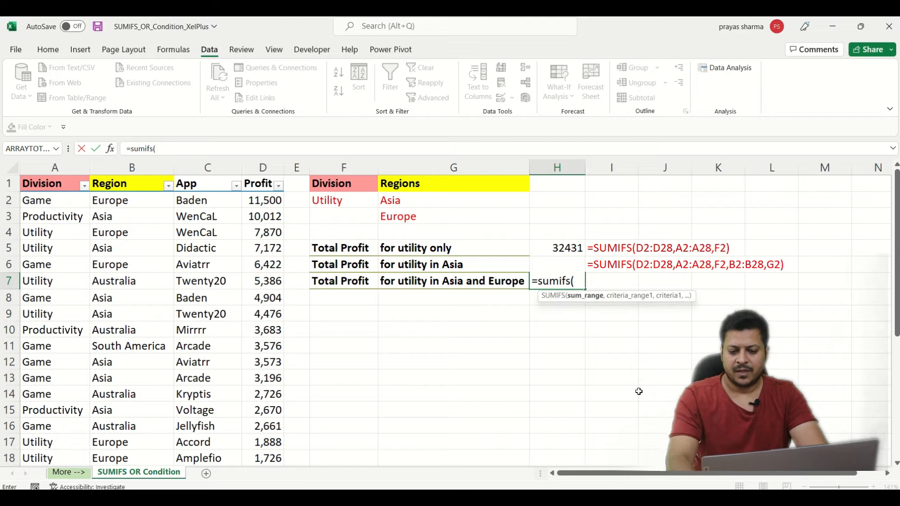
key(Left)
key(Left)
key(Left)
key(Left)
key(Right)
key(Left)
key(Left)
key(Right)
key(Up)
key(Up)
key(Up)
key(Up)
key(Up)
key(ctrl+shift+Down)
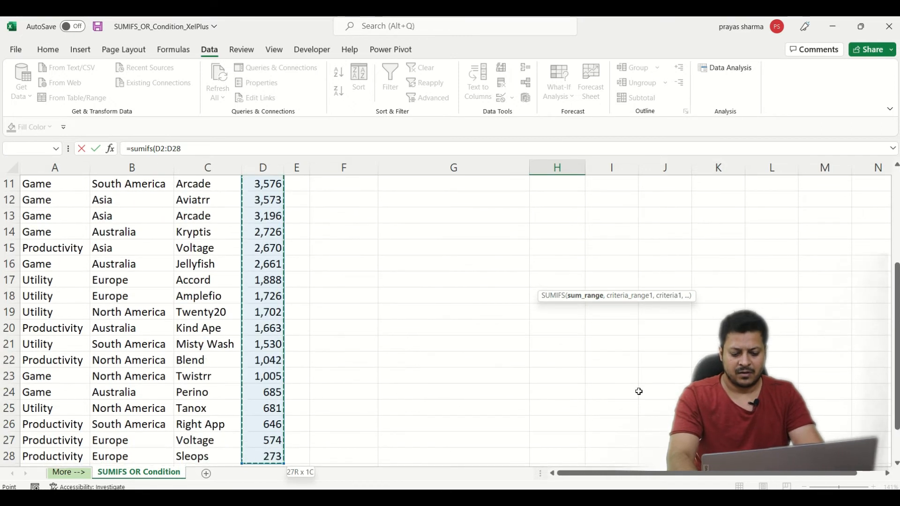
text(,)
scroll(639, 392, up, 4)
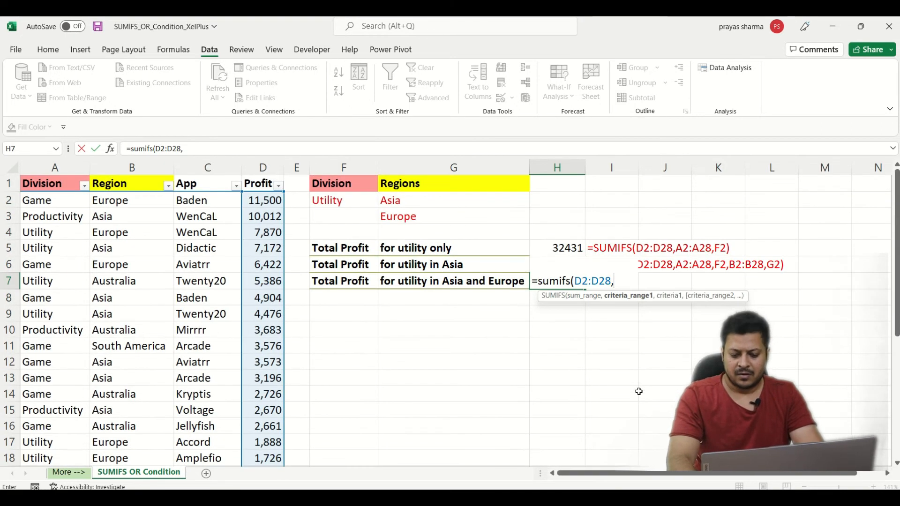
Step: Set the Division values A2:A28 as the first criteria range of the SUMIFS formula in H7
key(Left)
key(Left)
key(Left)
key(Left)
key(Left)
key(Left)
key(Left)
key(Up)
key(Up)
key(Up)
key(Up)
key(Up)
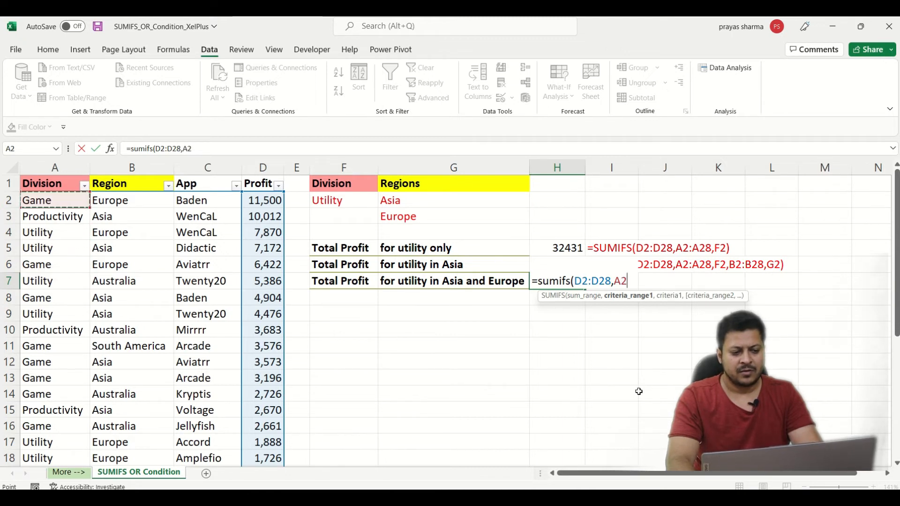
key(ctrl+shift+Down)
text(,)
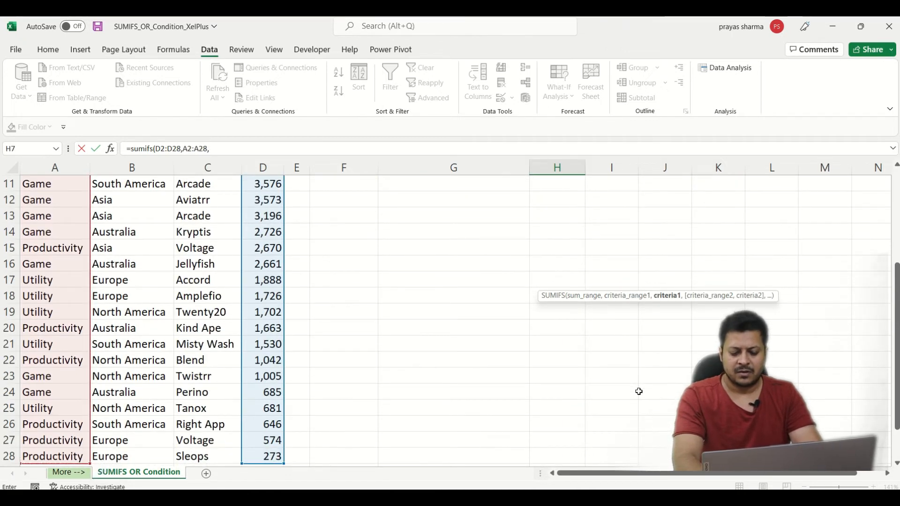
Step: Use the Utility cell F2 as the first criterion of the formula in H7
key(Up)
key(Up)
key(Up)
key(Left)
key(Left)
key(Up)
key(Up)
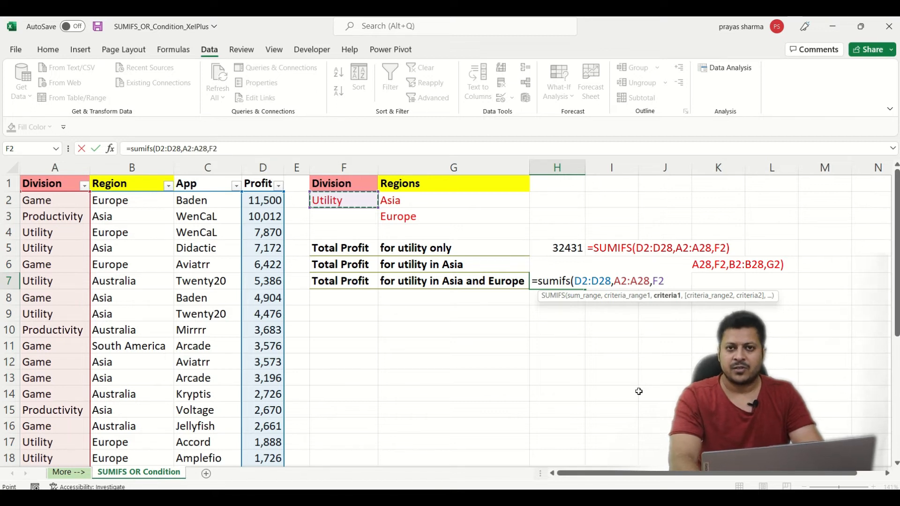
text(,)
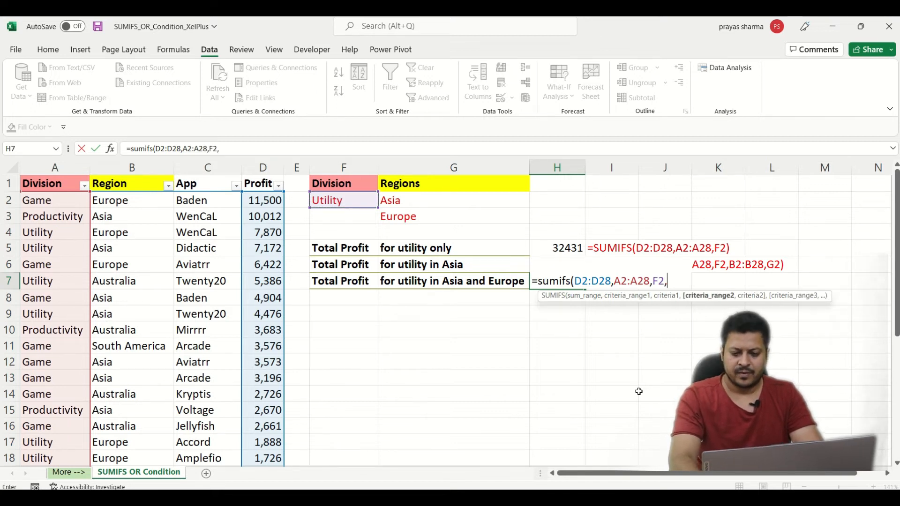
Step: Set the Region values B2:B28 as the second criteria range of the SUMIFS formula in H7
key(Left)
key(Left)
key(Left)
key(Left)
key(Left)
key(Left)
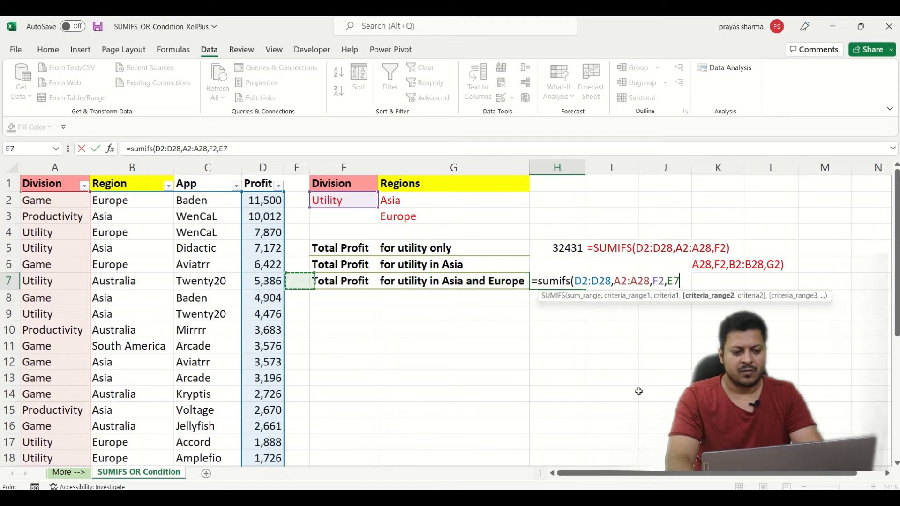
key(Left)
key(Up)
key(Up)
key(Up)
key(Up)
key(Up)
key(Up)
key(Down)
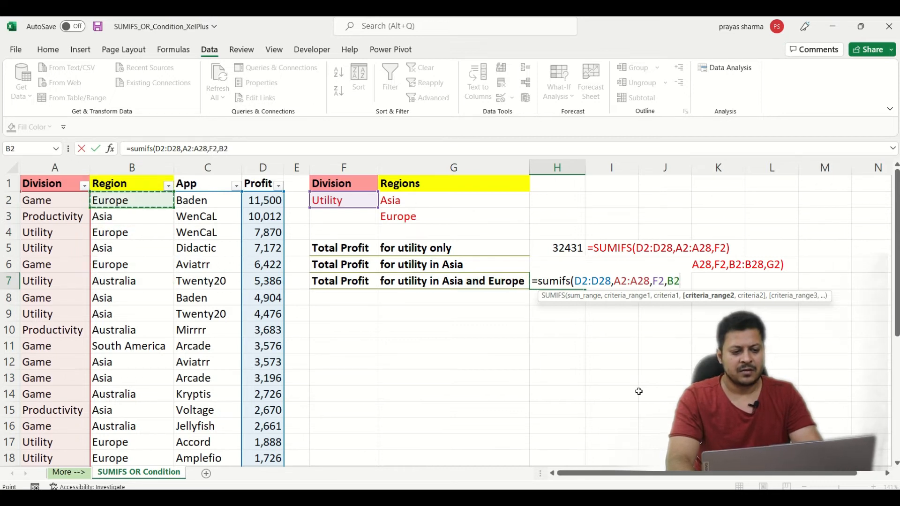
key(ctrl+shift+Down)
text(,)
Step: Use the Asia cell G2 as the second criterion of the SUMIFS formula in H7
key(Up)
key(Up)
key(Up)
key(Up)
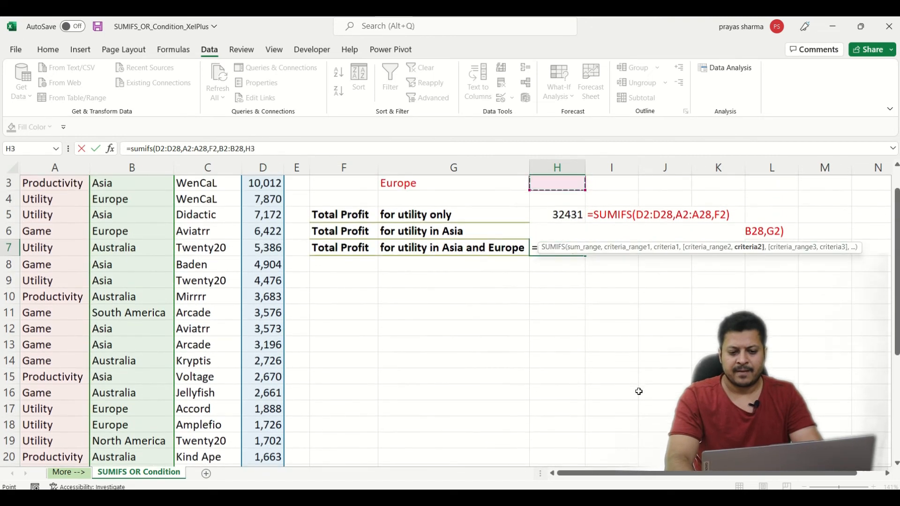
key(Left)
key(Up)
key(Up)
key(Down)
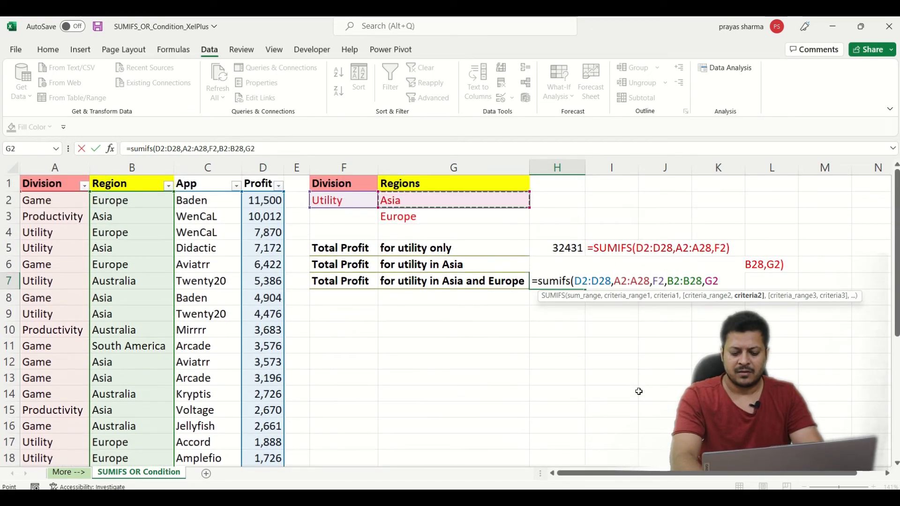
text(,)
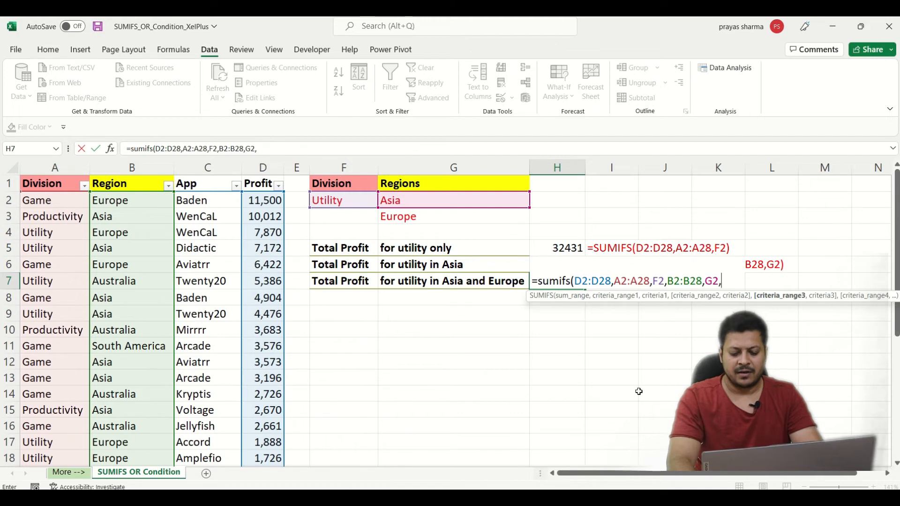
Step: Add the Region values B2:B28 again as the third criteria range of the formula in H7
key(Left)
key(Left)
key(Left)
key(Left)
key(Left)
key(Left)
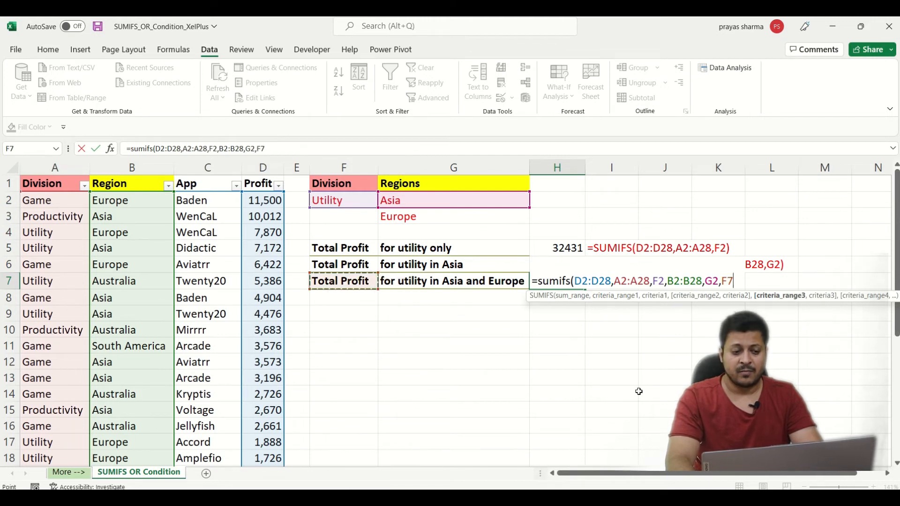
key(Up)
key(Up)
key(Up)
key(Up)
key(Up)
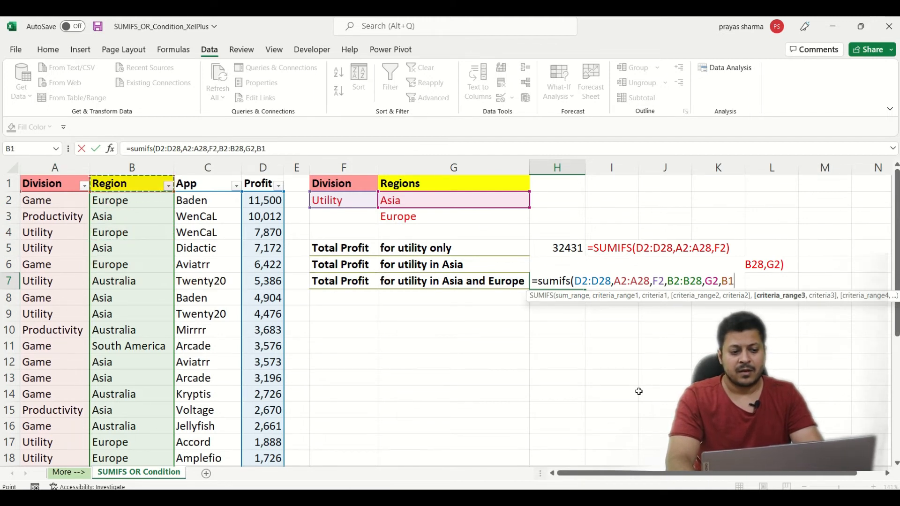
key(ctrl+shift+Down)
text(,)
Step: Use the Europe cell G3 as the third criterion and enter the completed SUMIFS formula in H7
key(Up)
key(Up)
key(Up)
key(Up)
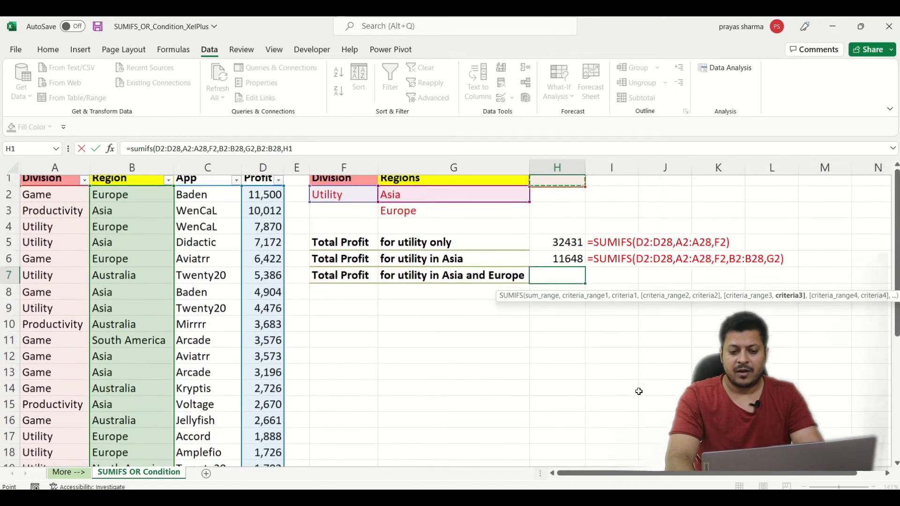
key(Left)
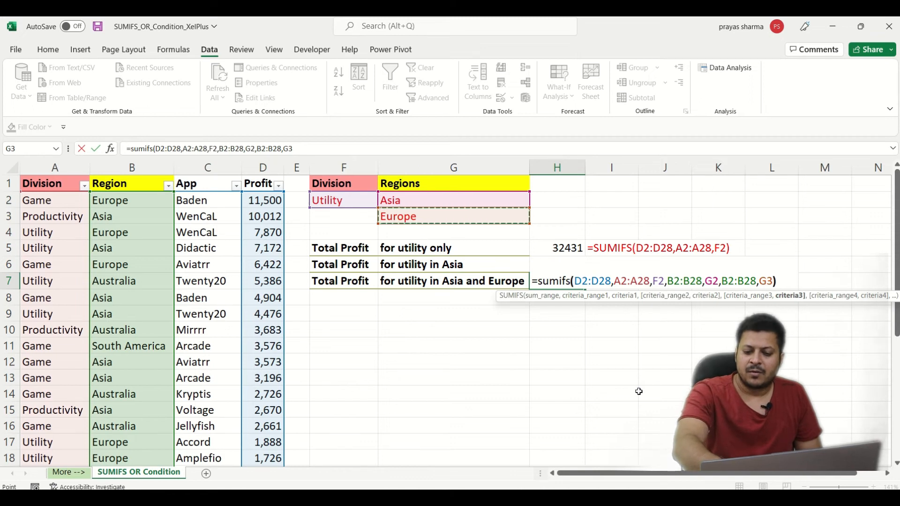
text())
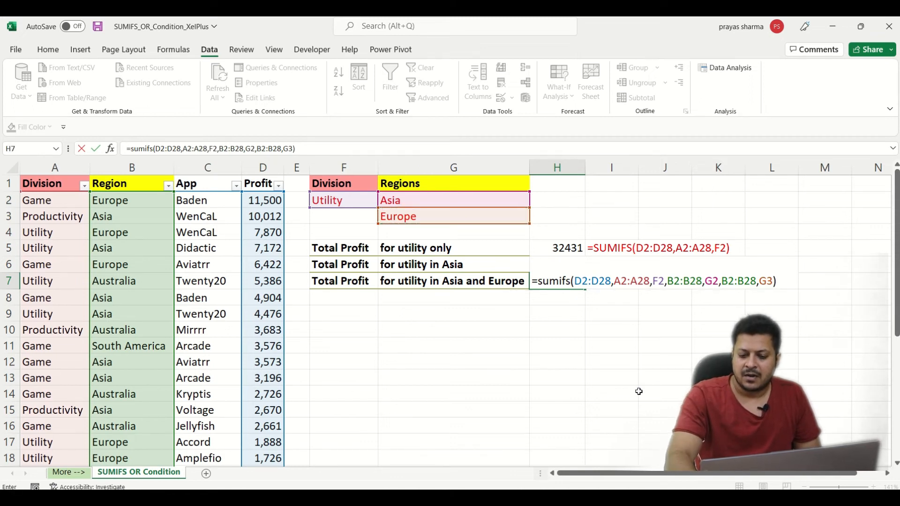
key(Return)
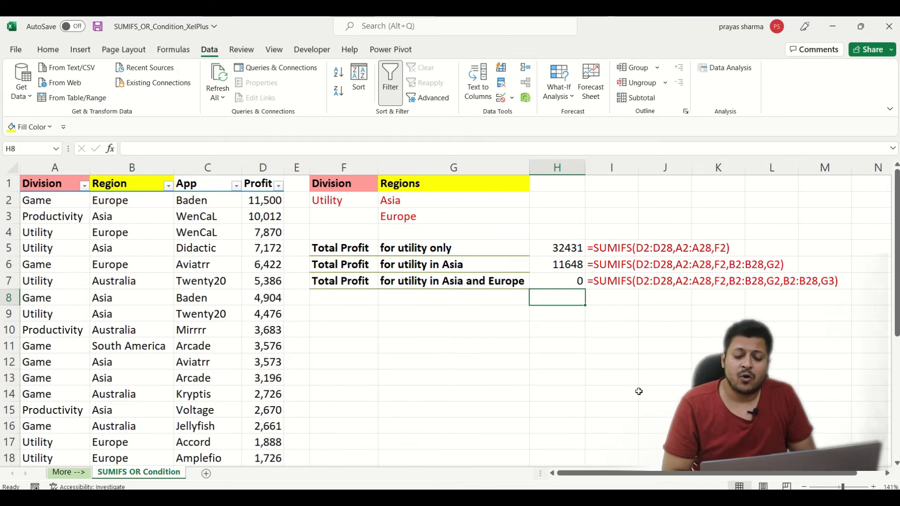
Step: Edit the SUMIFS formula in H7 to drop the third criteria pair and use G2:G3 as the criterion for B2:B28
key(Up)
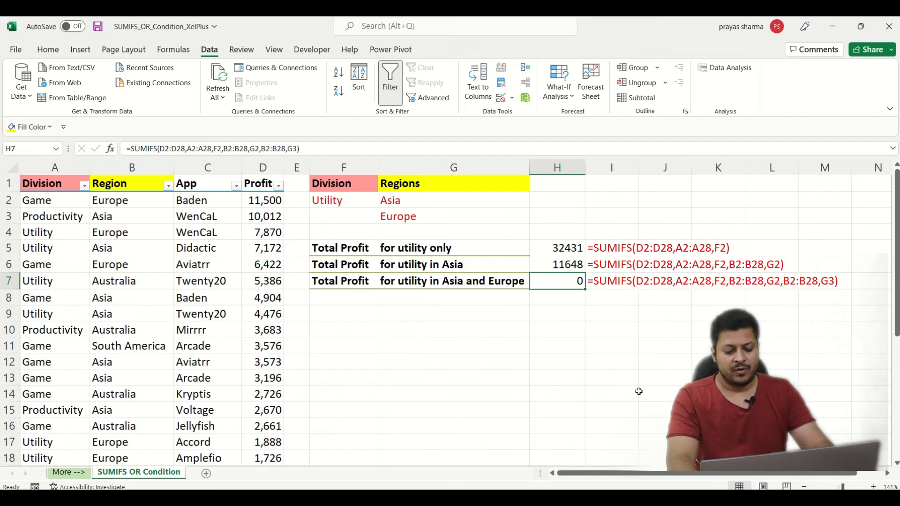
key(F2)
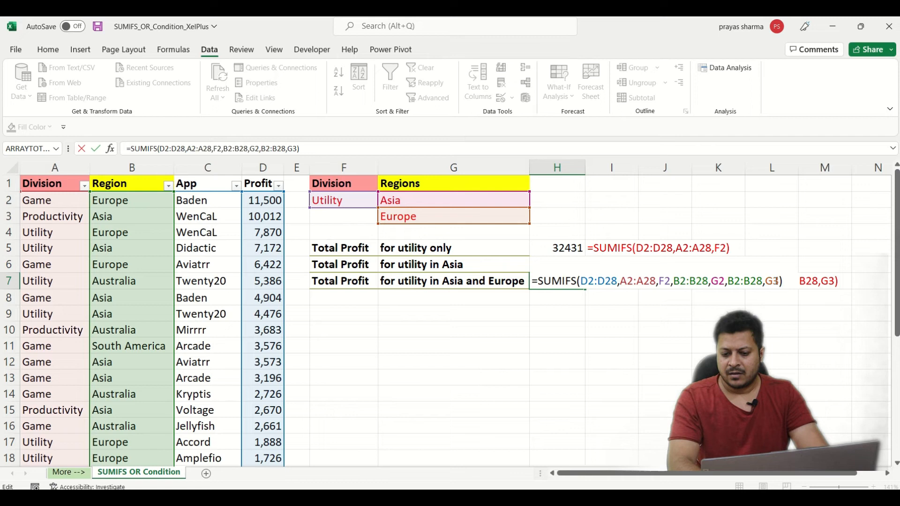
click(779, 281)
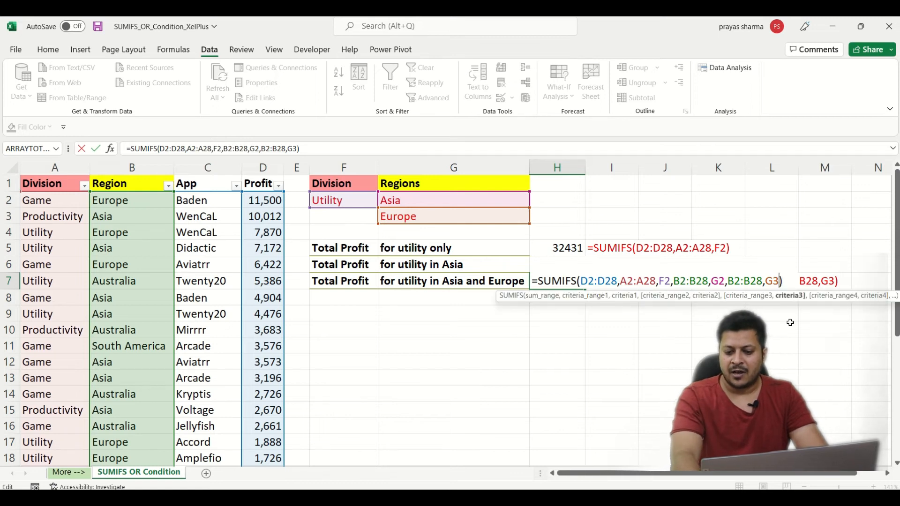
key(BackSpace)
key(BackSpace)
key(BackSpace)
key(BackSpace)
key(BackSpace)
key(BackSpace)
key(BackSpace)
key(BackSpace)
key(BackSpace)
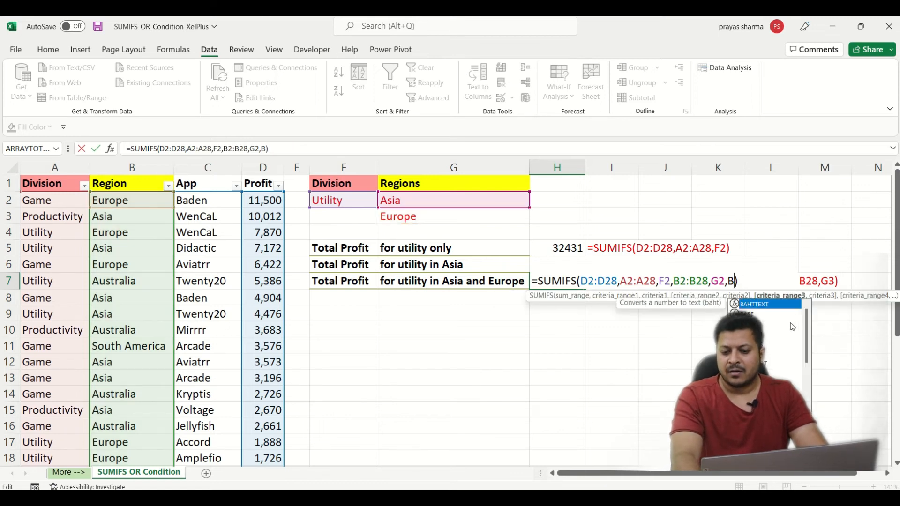
key(BackSpace)
key(BackSpace)
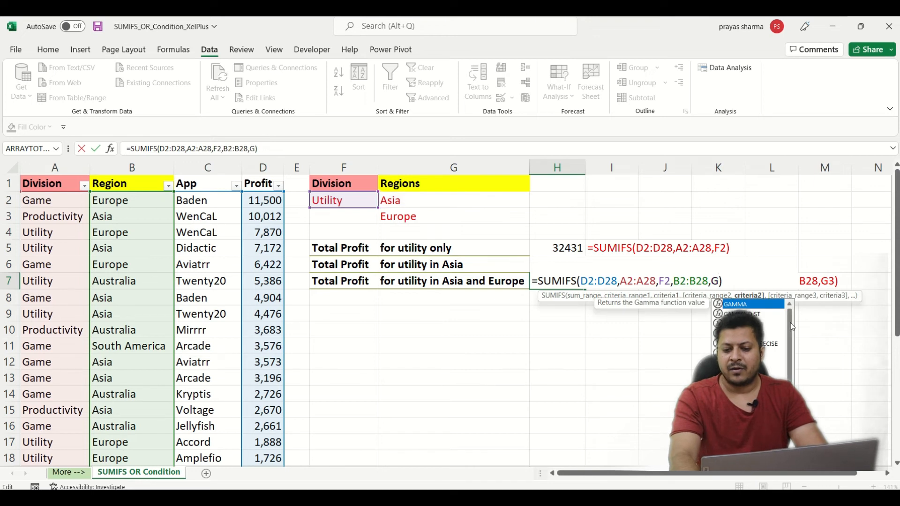
key(BackSpace)
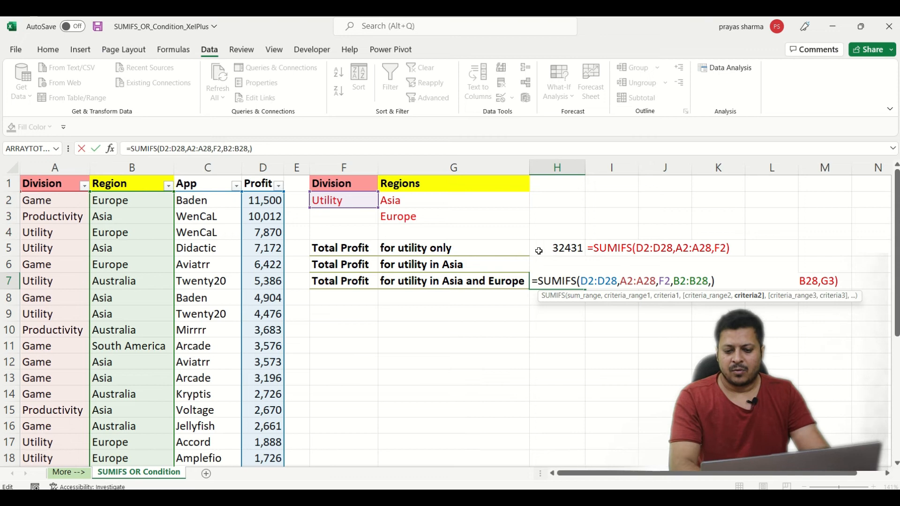
drag(403, 200, 435, 214)
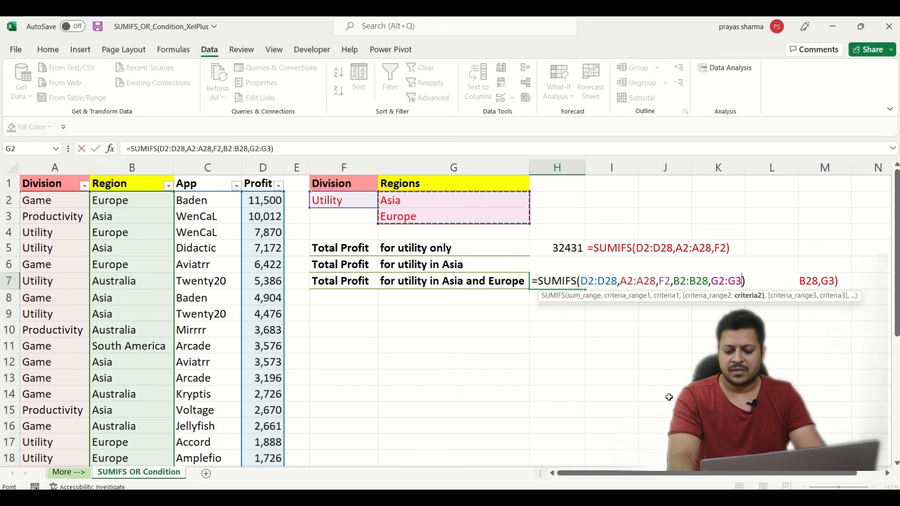
key(Return)
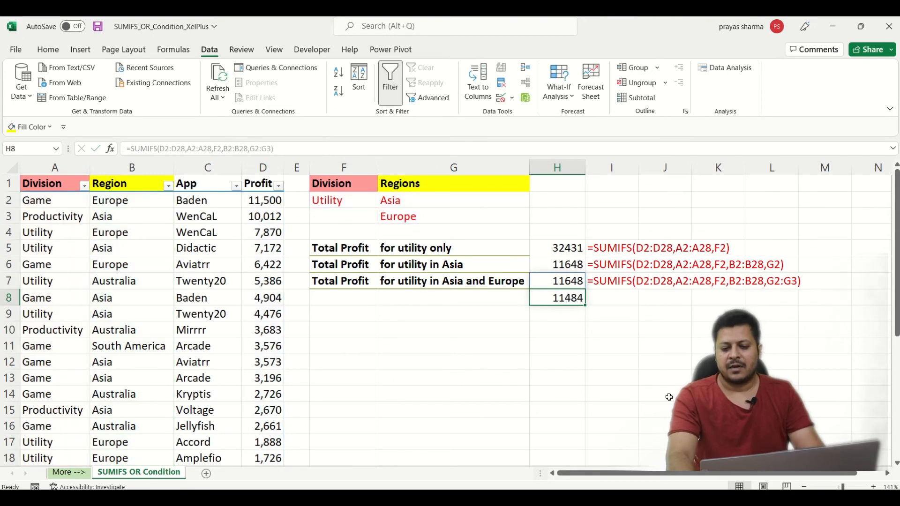
Step: Compare the two results of the SUMIFS formula in cells H7 and H8
key(Up)
key(Down)
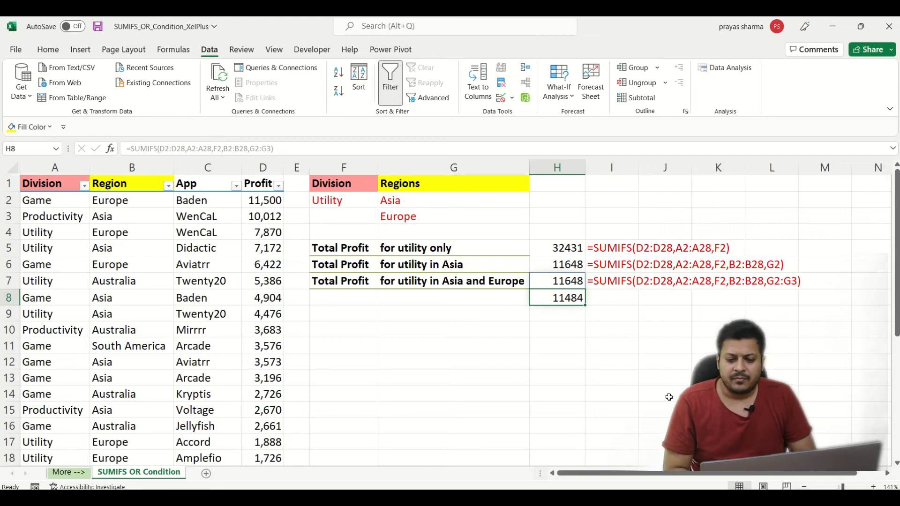
key(Up)
key(Down)
key(Up)
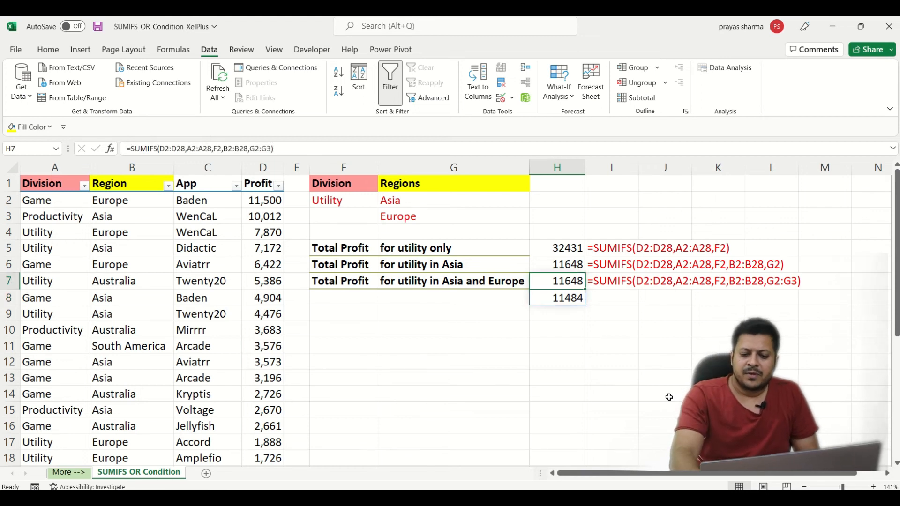
key(Down)
key(Up)
key(Down)
key(Up)
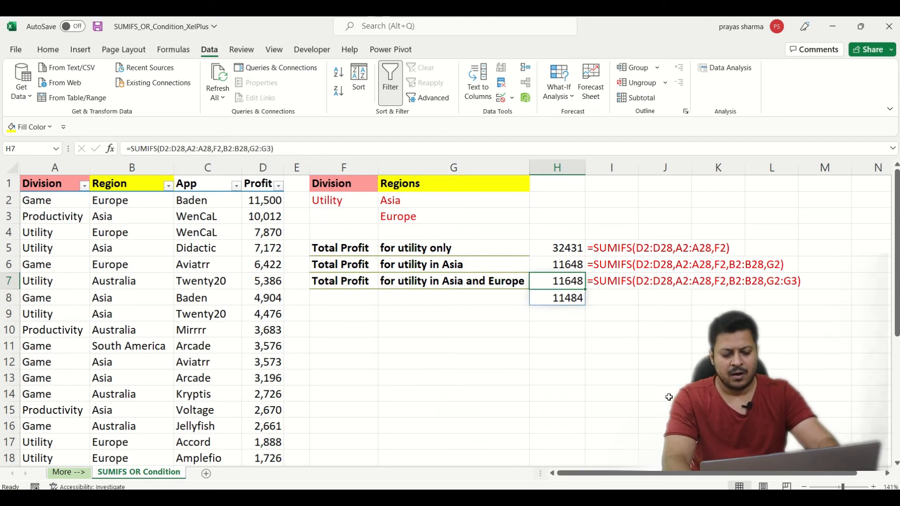
Step: Insert an opening SUM function in front of SUMIFS in the formula in H7
key(F2)
key(Left)
key(Left)
key(Left)
key(Left)
key(Left)
key(Left)
key(Left)
key(Left)
key(Left)
key(Left)
key(Left)
key(Left)
key(Left)
key(Left)
key(Left)
key(Left)
key(Left)
key(Left)
key(Left)
key(Left)
key(Left)
key(Left)
key(Left)
key(Left)
key(Left)
key(Left)
key(Left)
key(Left)
key(Left)
key(Left)
key(Left)
key(Left)
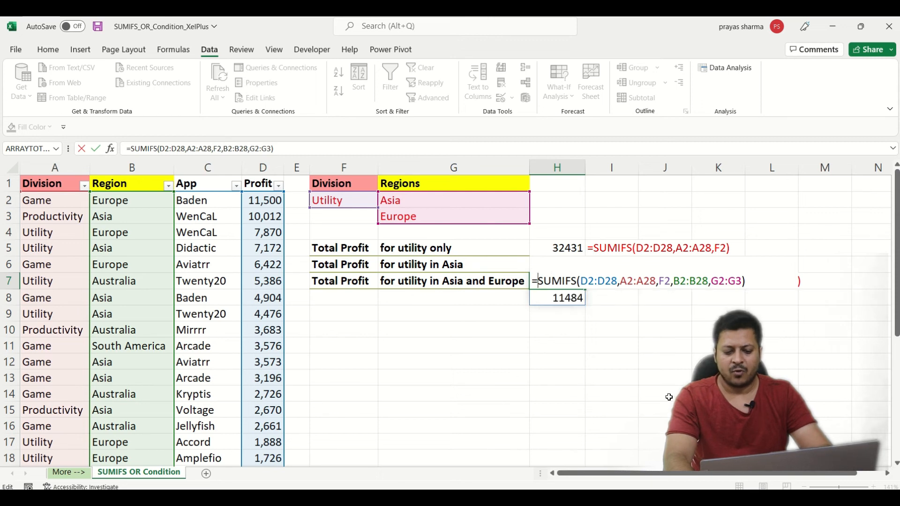
text(s)
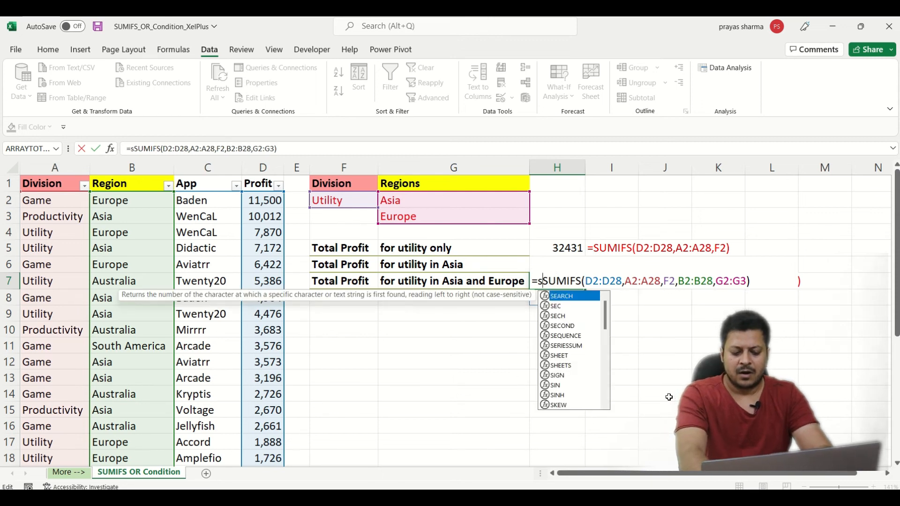
text(um()
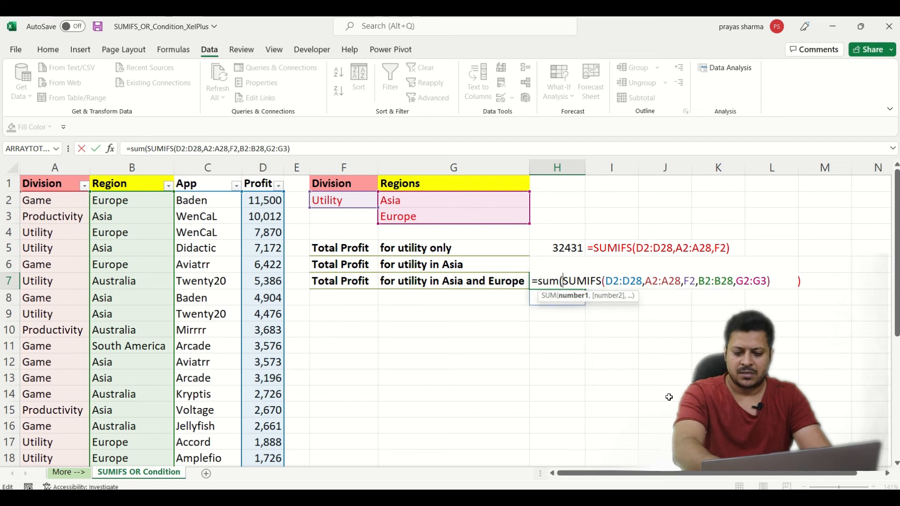
Step: Close the SUM function after the SUMIFS expression in H7 and enter the formula
key(Right)
key(Right)
key(Right)
key(Right)
key(Right)
key(Right)
key(Right)
key(Right)
key(Right)
key(Right)
key(Right)
key(Right)
key(Right)
key(Right)
key(Right)
key(Right)
key(Right)
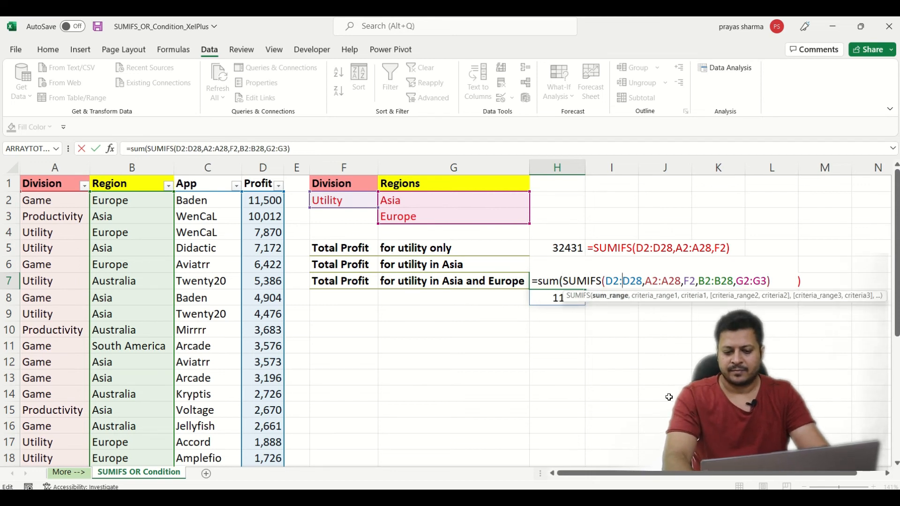
key(Right)
key(Right)
key(Right)
key(Right)
key(Right)
key(Right)
key(Right)
key(Right)
key(Right)
key(Right)
key(Right)
key(Right)
key(Right)
key(Right)
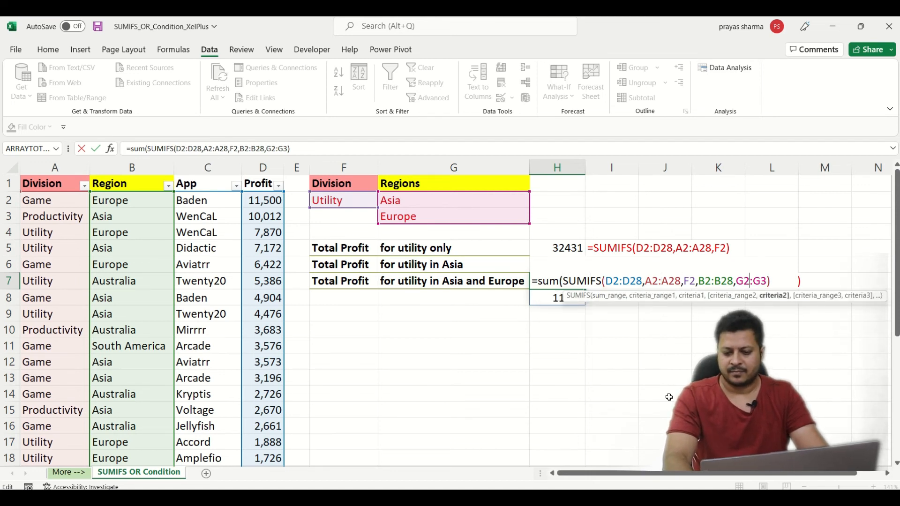
key(Right)
key(Right)
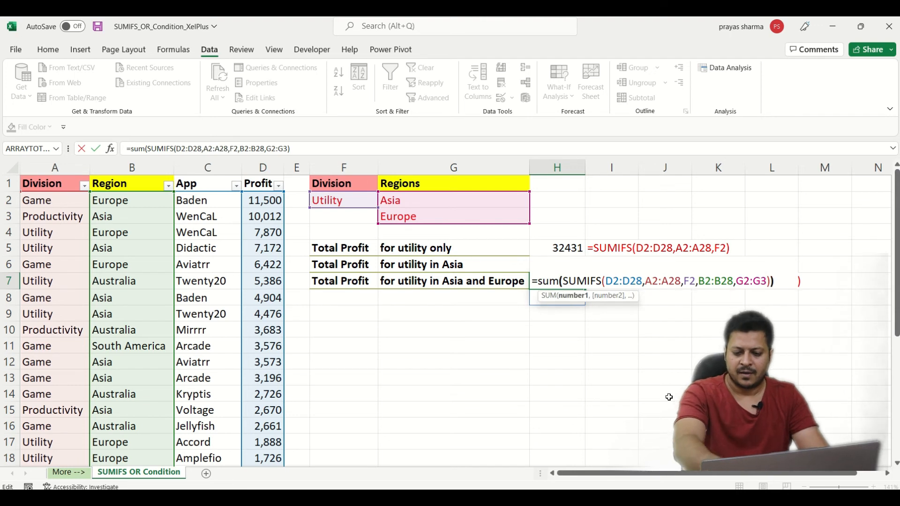
key(Return)
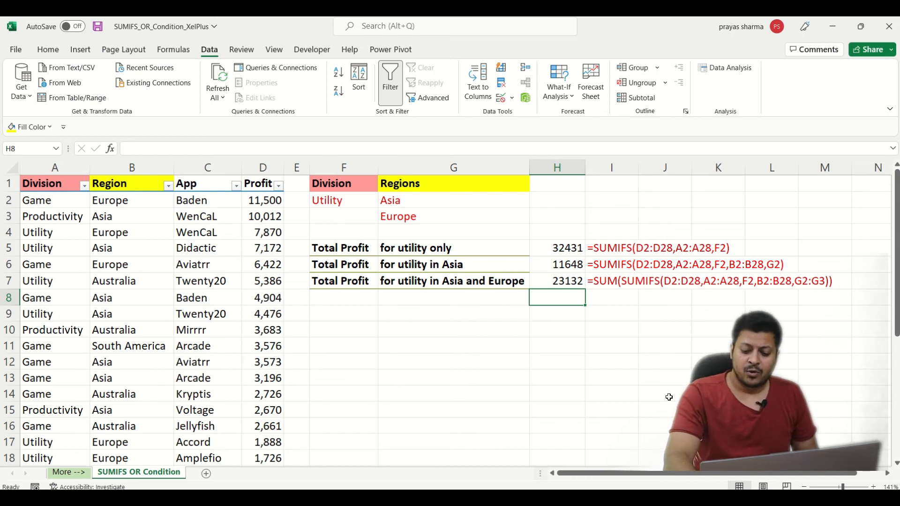
Step: Replace the outer SUM function with SUMPRODUCT in the H7 formula, keeping the nested SUMIFS expression, and enter the formula
key(Up)
key(Up)
key(Down)
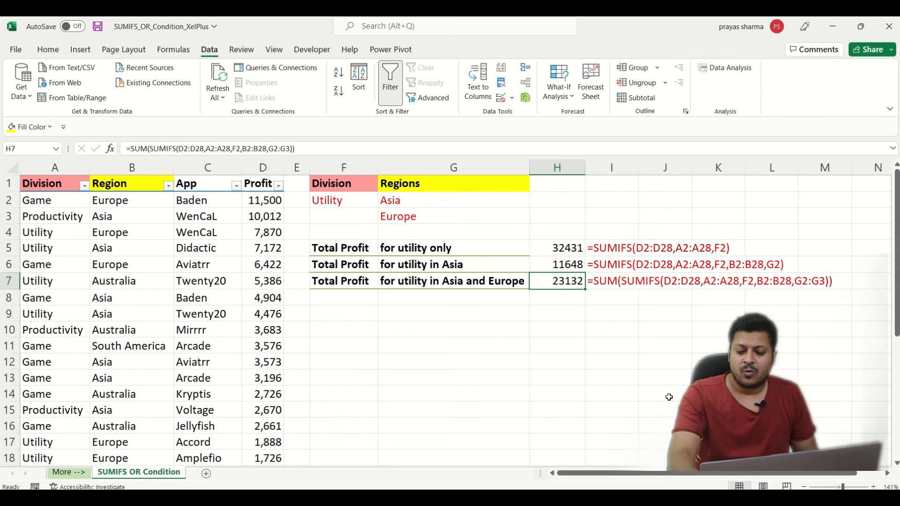
key(F2)
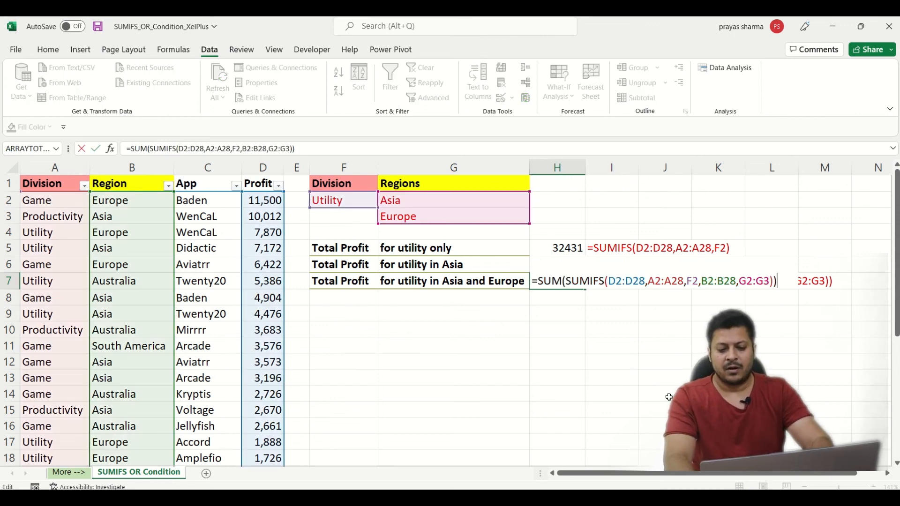
key(Left)
key(Left)
key(Left)
key(Left)
key(Left)
key(Left)
key(Left)
key(Left)
key(Left)
key(Left)
key(Left)
key(Left)
key(Left)
key(Left)
key(Left)
key(Left)
key(Left)
key(Left)
key(Left)
key(Left)
key(Left)
key(Left)
key(Left)
key(Left)
key(Left)
key(Left)
key(Left)
key(Left)
key(Left)
key(Left)
key(Left)
key(Left)
key(Left)
key(Left)
key(Left)
key(Left)
key(Left)
key(Left)
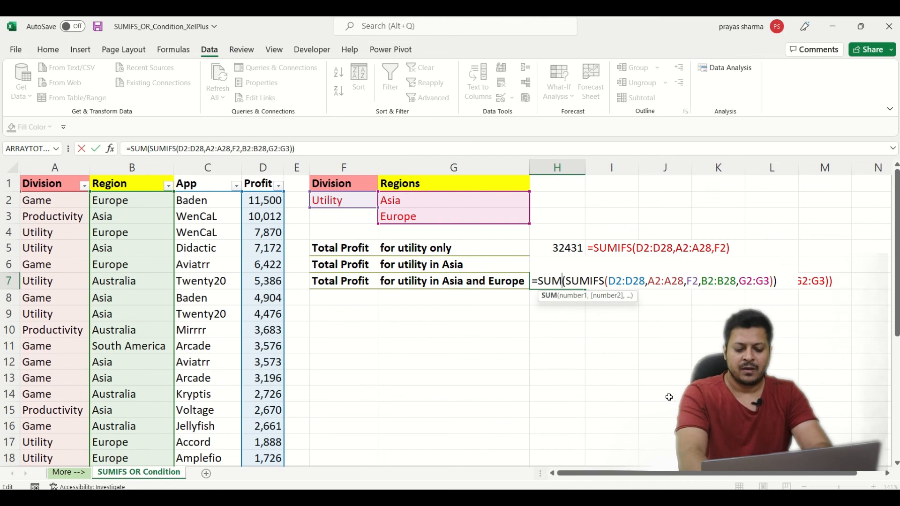
text(por)
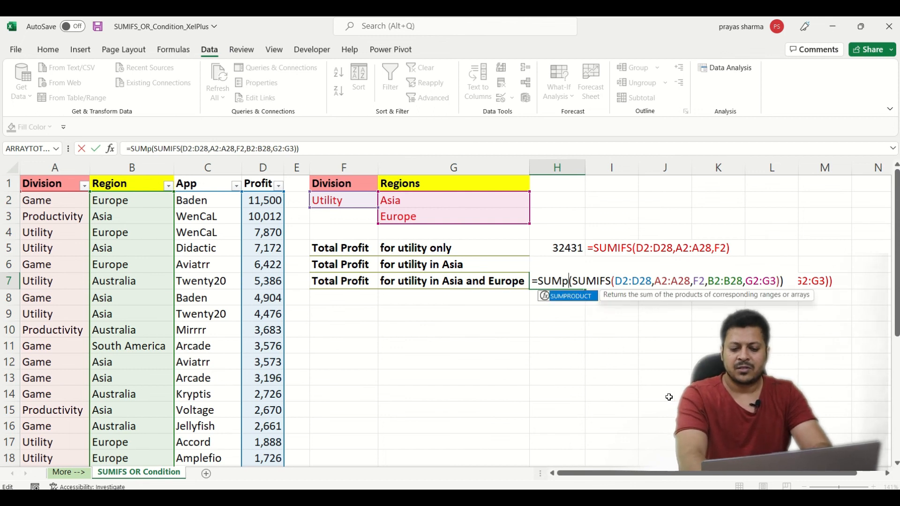
key(BackSpace)
key(BackSpace)
text(roduct)
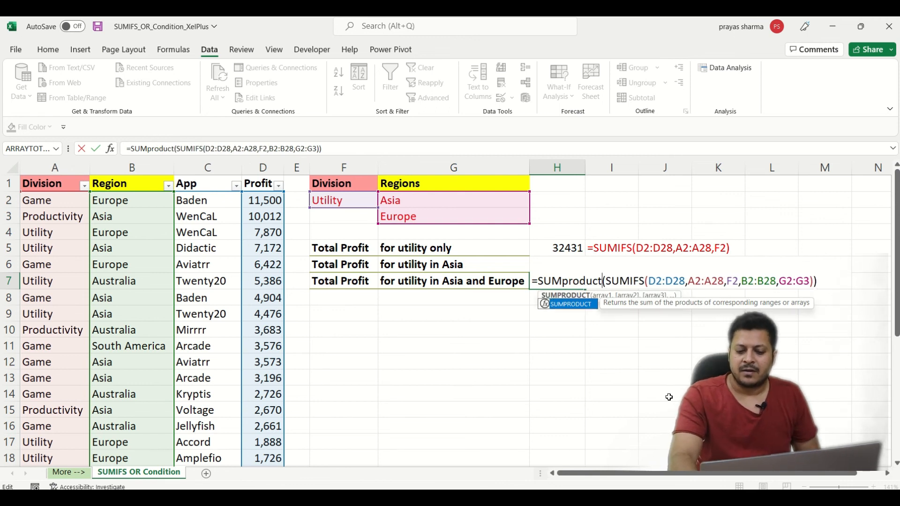
key(Return)
key(Up)
key(Down)
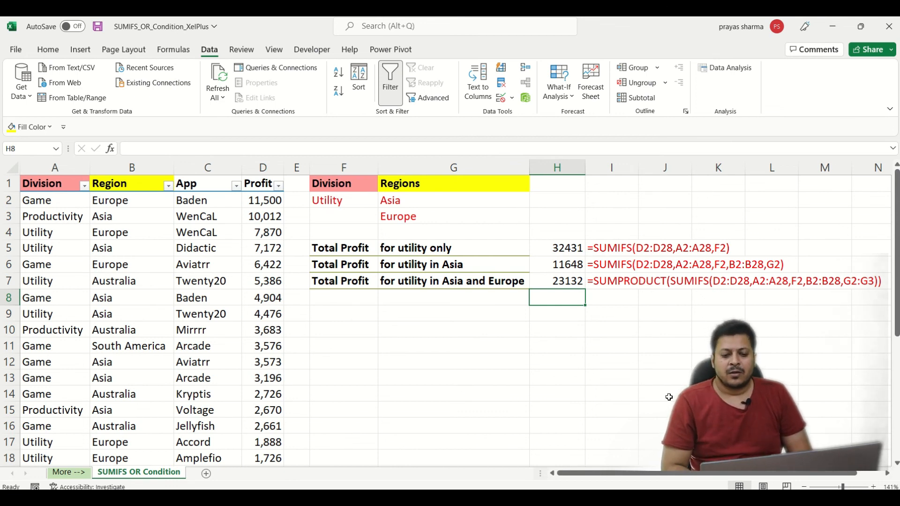
key(Up)
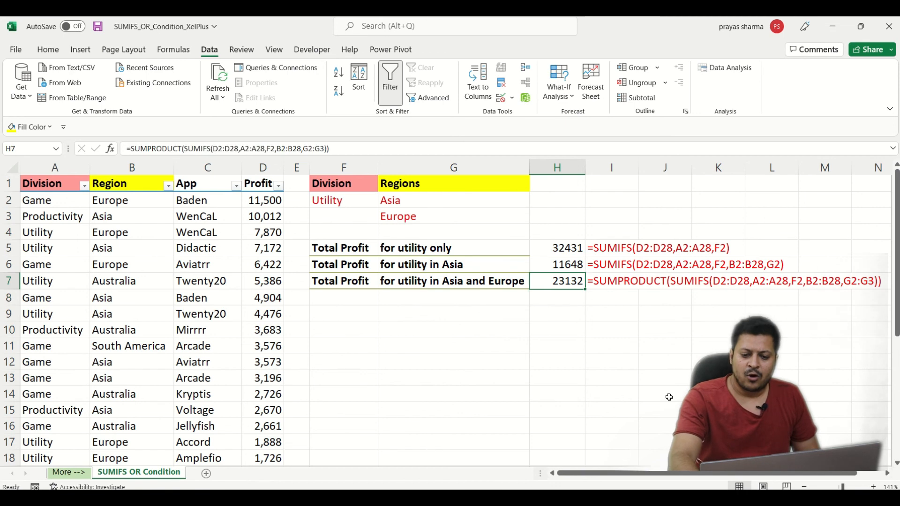